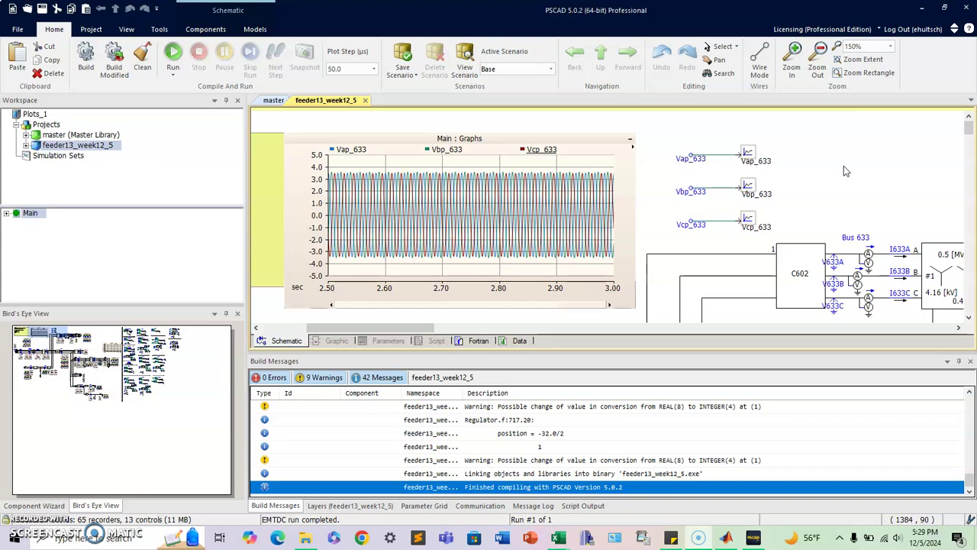
Select the Bus 633 meter and bring up the component library
click(838, 192)
click(869, 262)
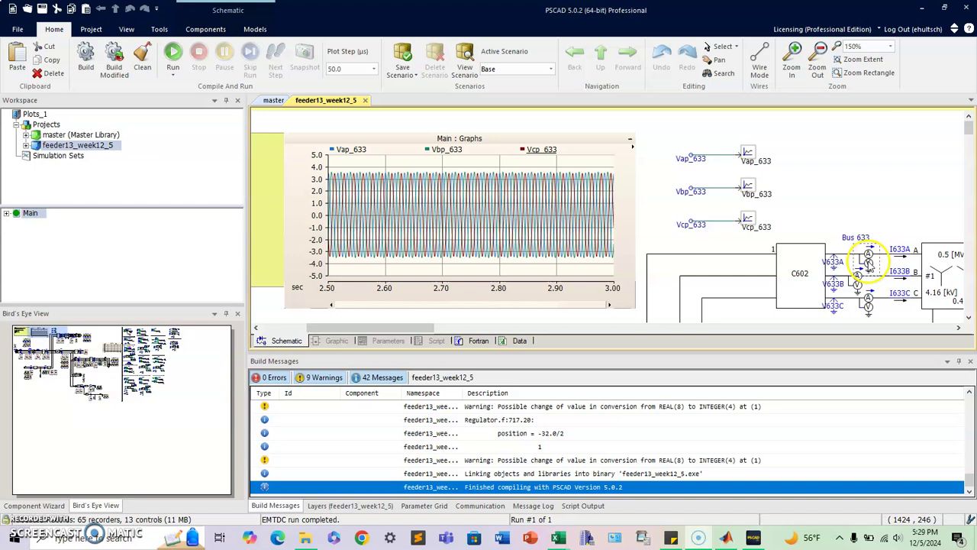
click(91, 29)
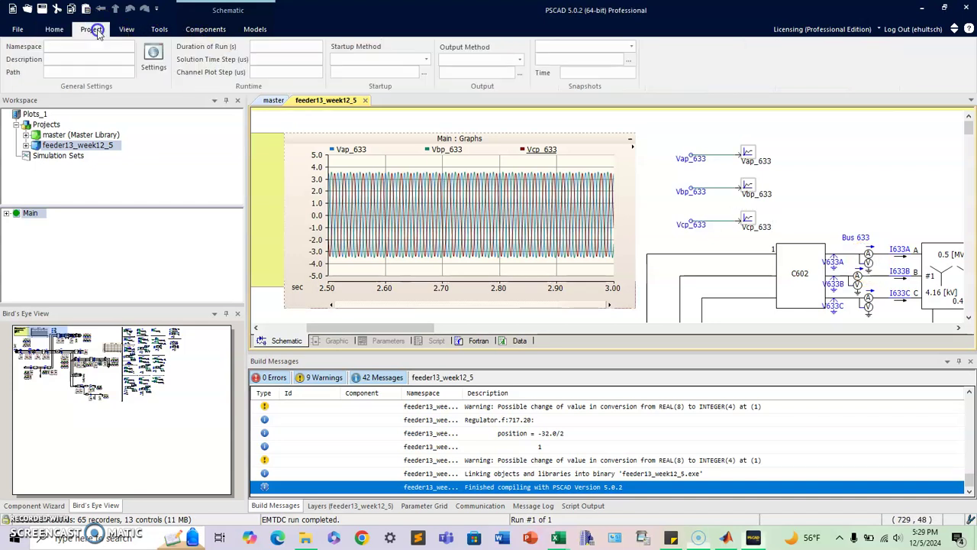
click(159, 29)
click(204, 30)
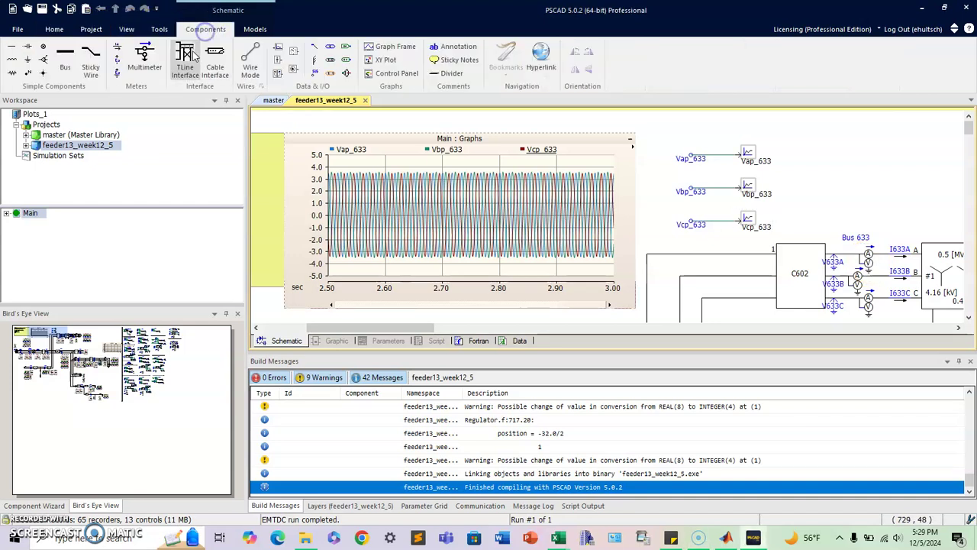
click(344, 105)
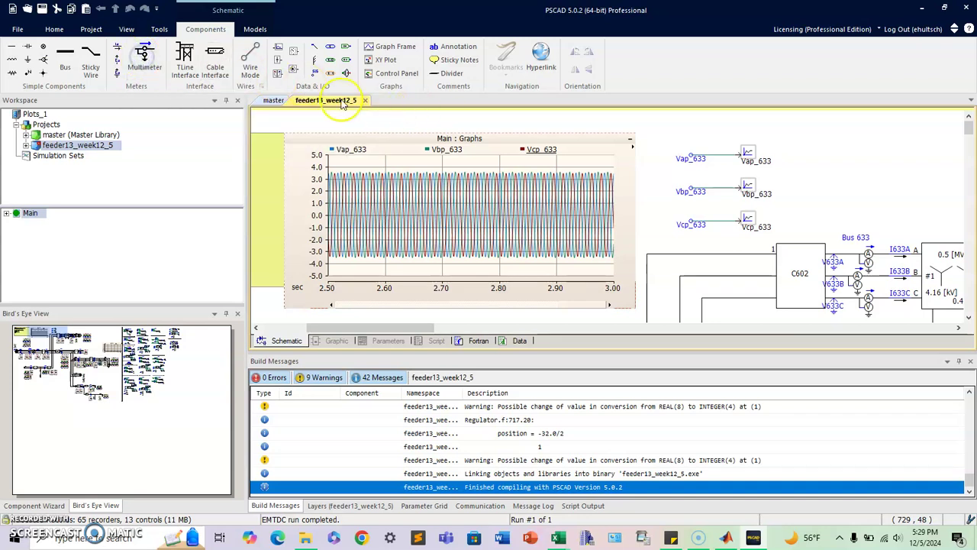
Place a new multimeter and review its measurement options and signal names
click(145, 60)
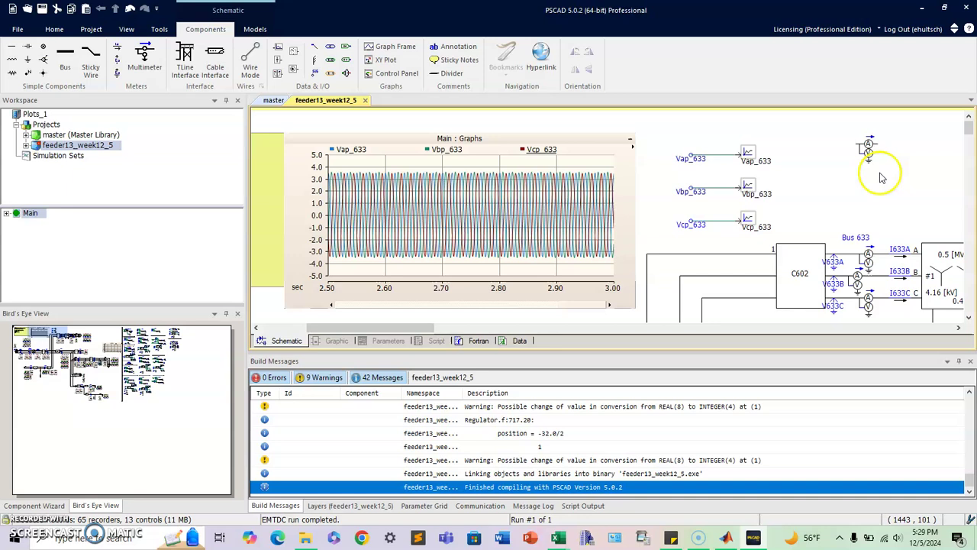
click(868, 150)
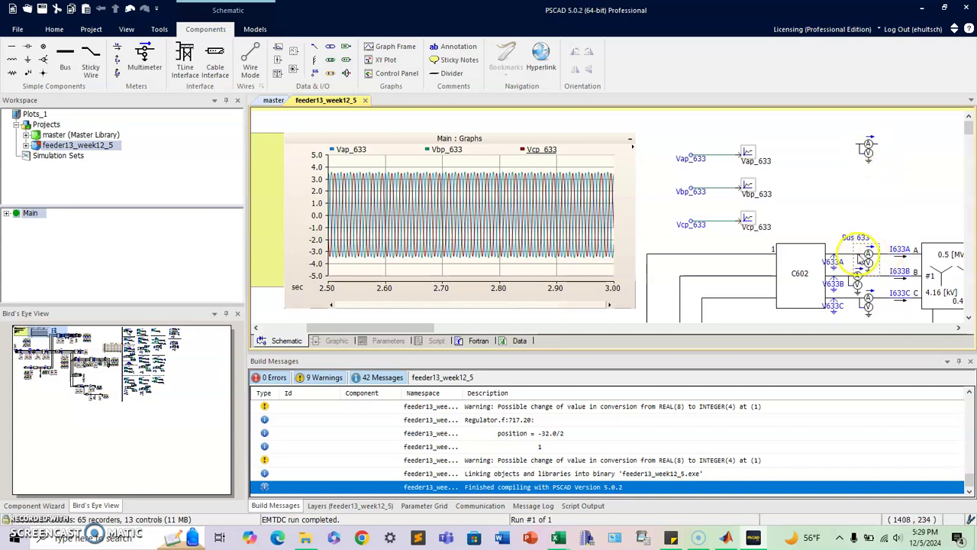
double_click(867, 149)
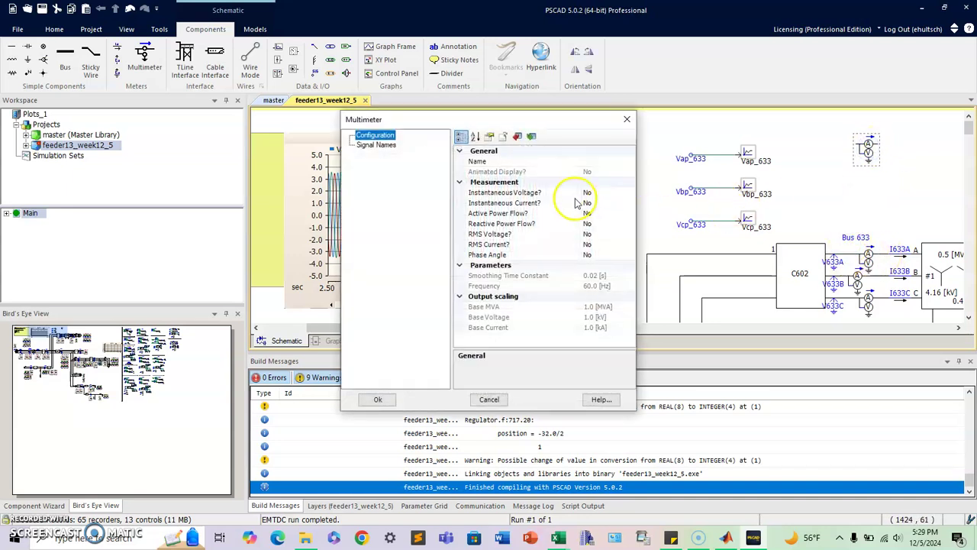
click(584, 192)
click(555, 204)
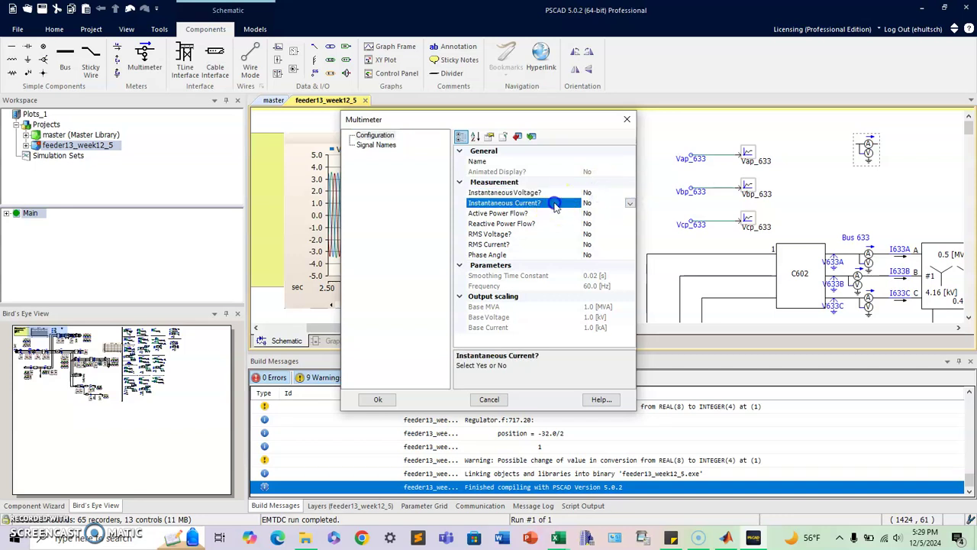
click(555, 214)
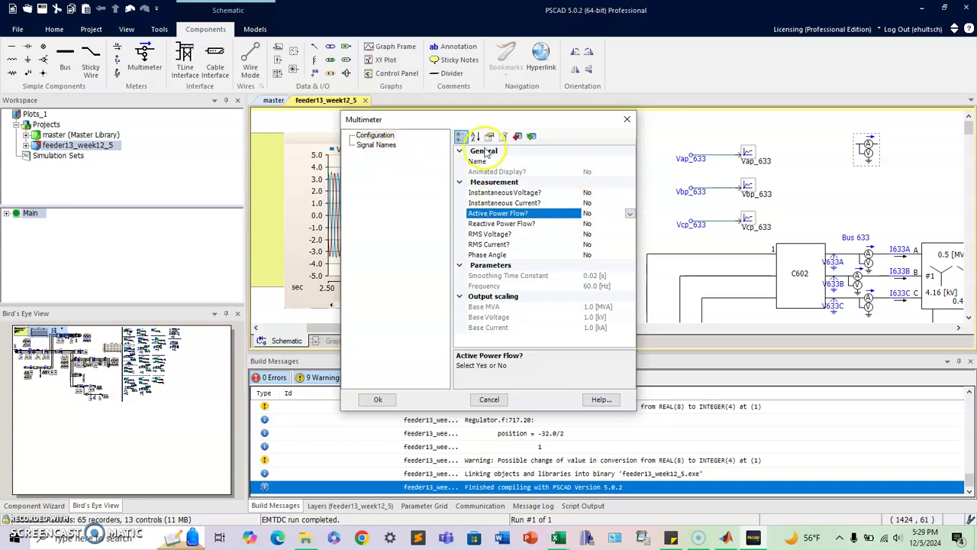
click(376, 145)
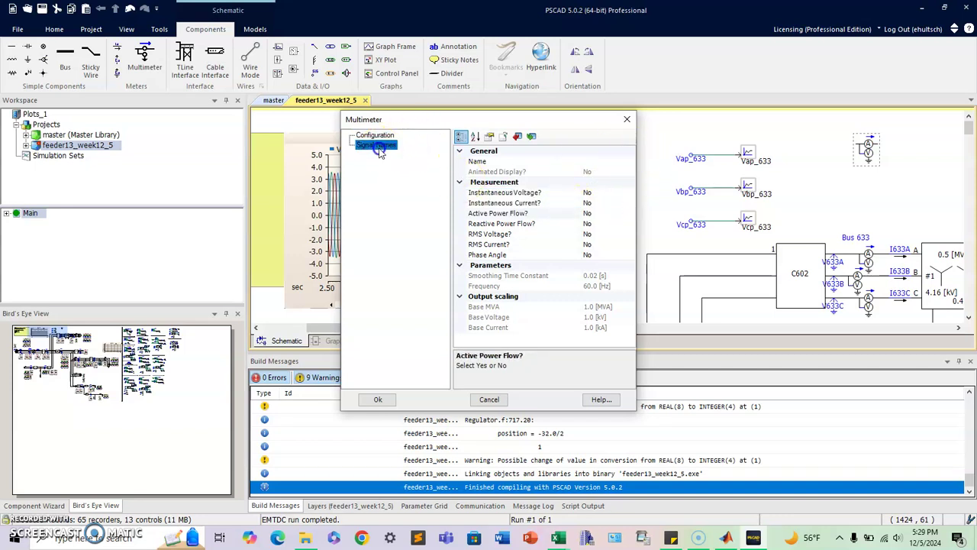
click(627, 119)
Move the new multimeter beside Bus 633 and check that meter's signal names, such as Vap_633
drag(876, 156, 861, 263)
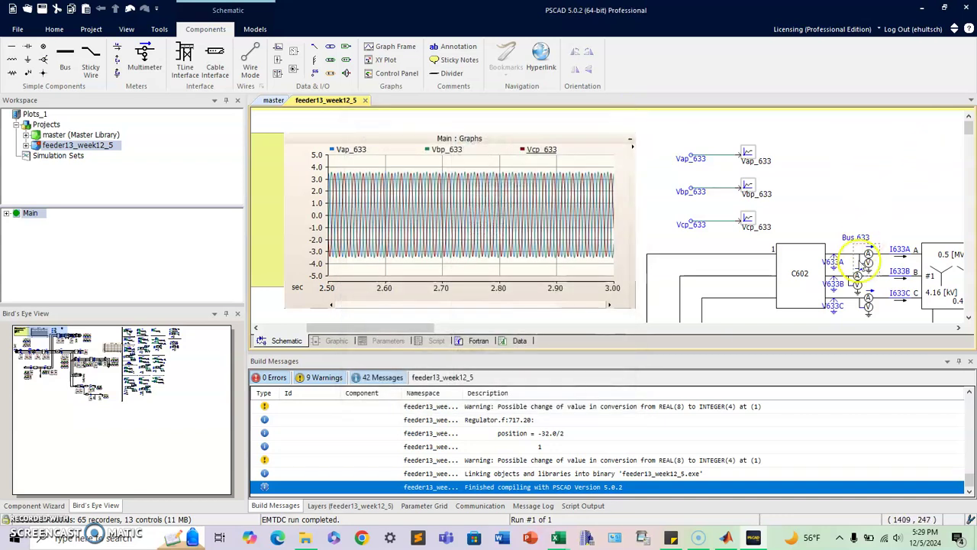
double_click(866, 264)
click(375, 145)
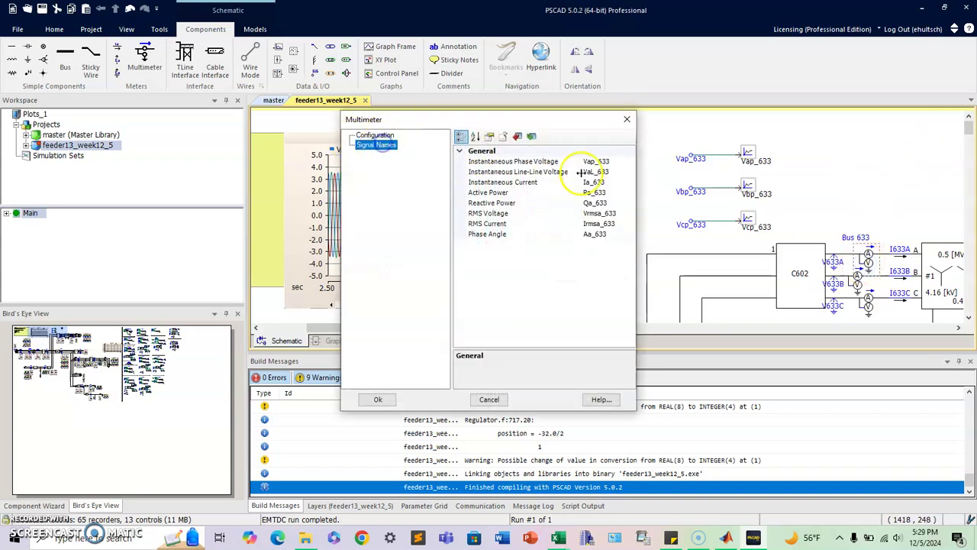
click(626, 119)
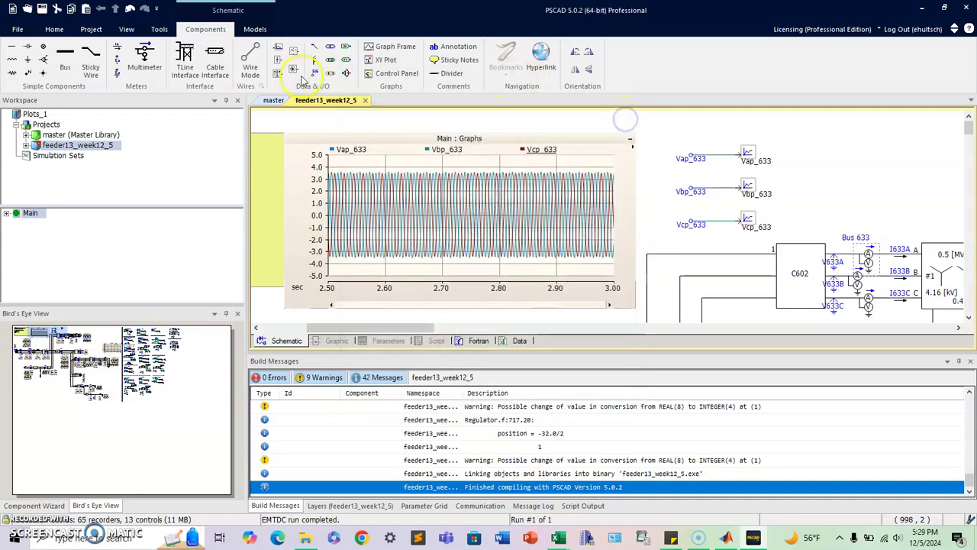
Place a Sig_1 data label with a Value_1 output beside it
click(314, 73)
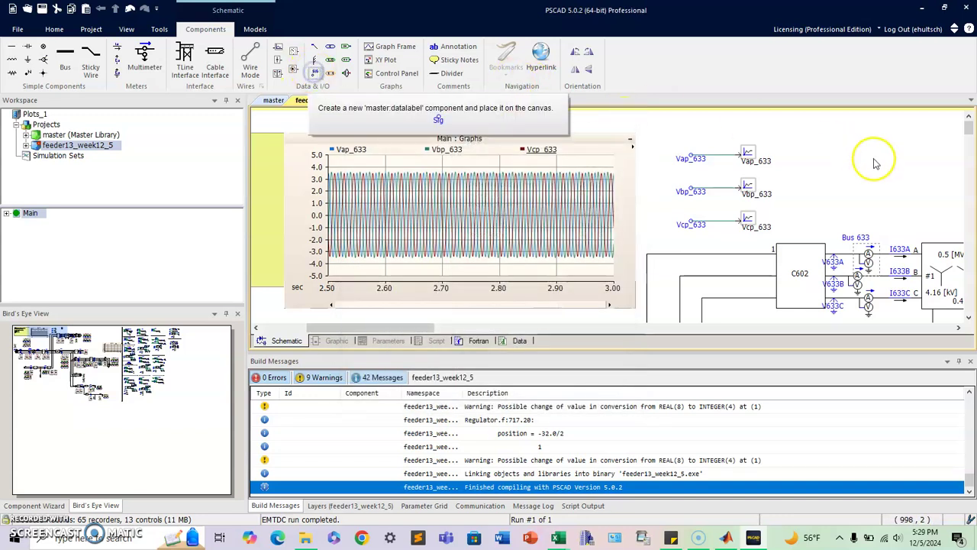
click(822, 158)
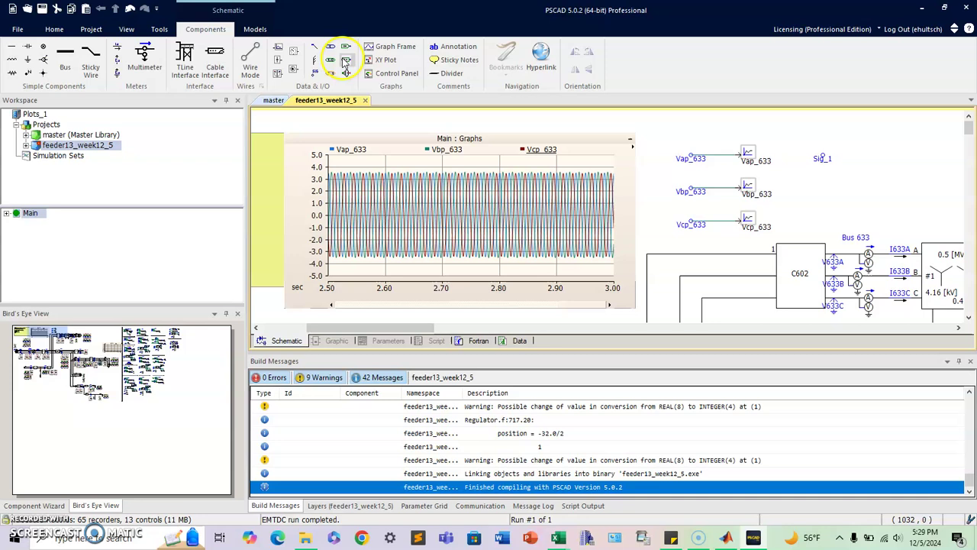
click(293, 51)
click(496, 121)
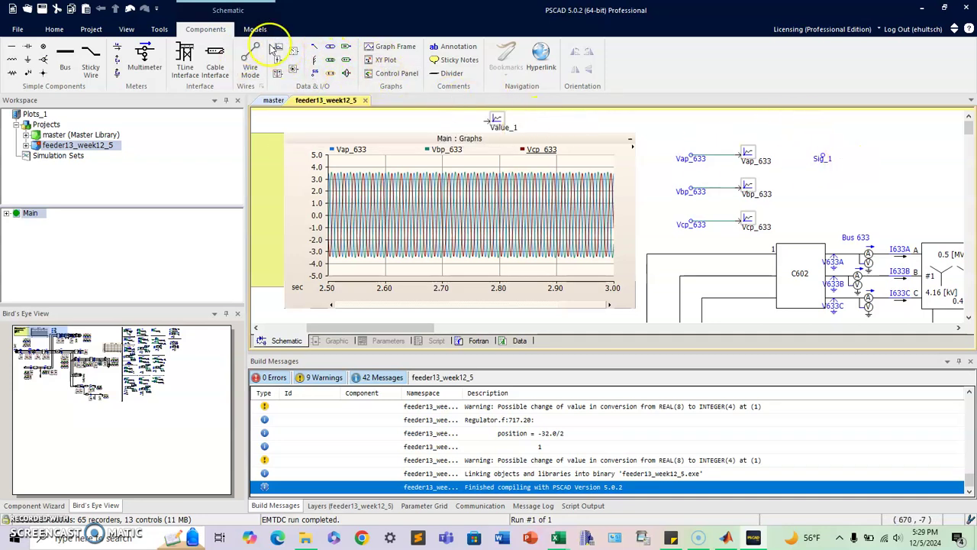
click(879, 154)
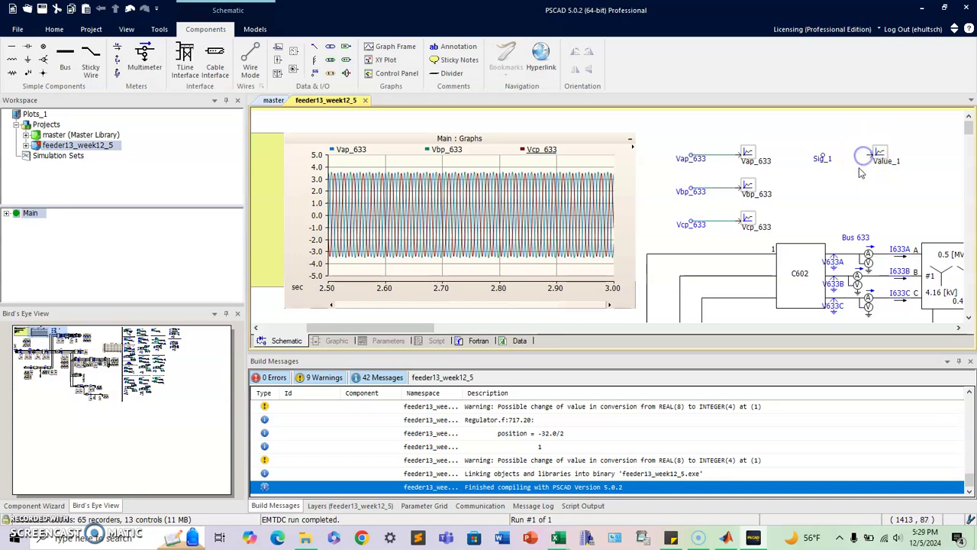
Wire Sig_1 to Value_1 and rename the data label Vap_633
click(251, 63)
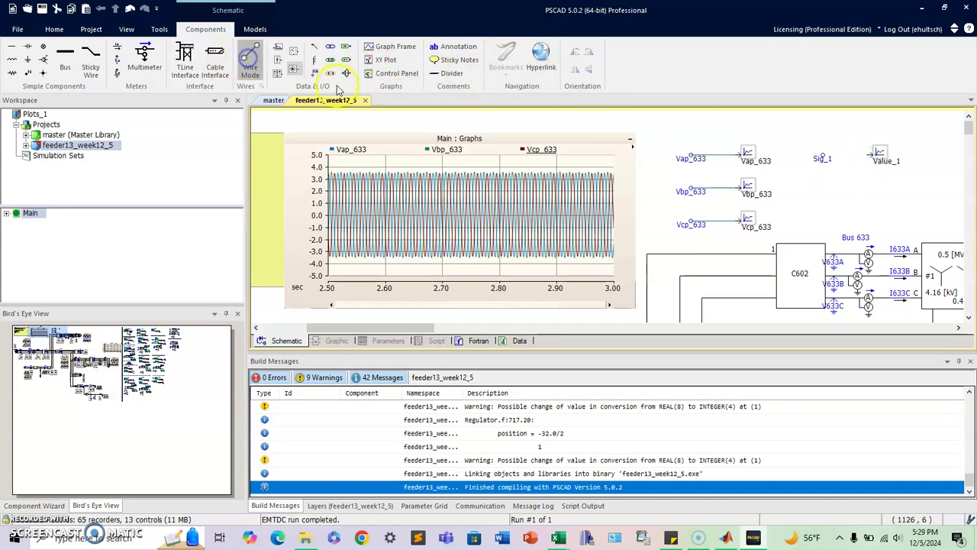
click(823, 156)
right_click(868, 157)
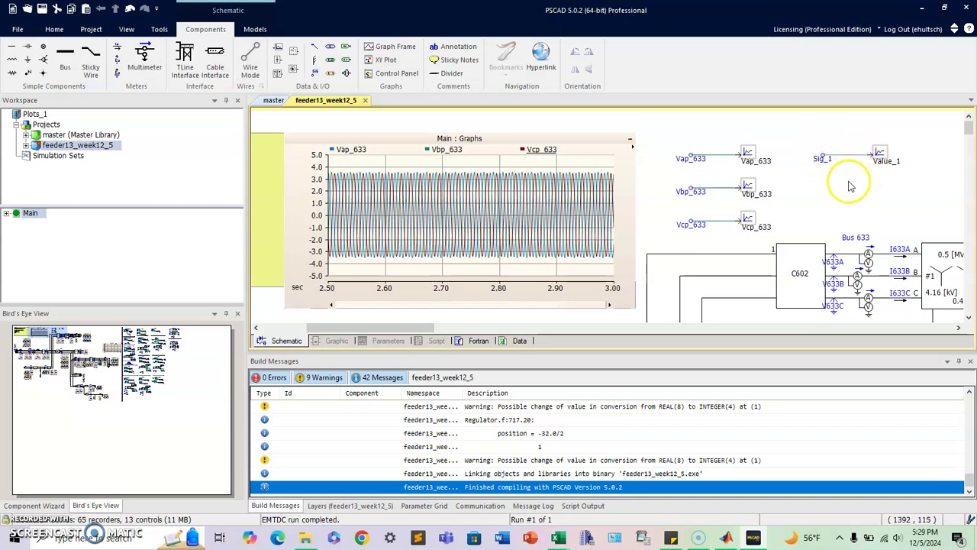
double_click(822, 158)
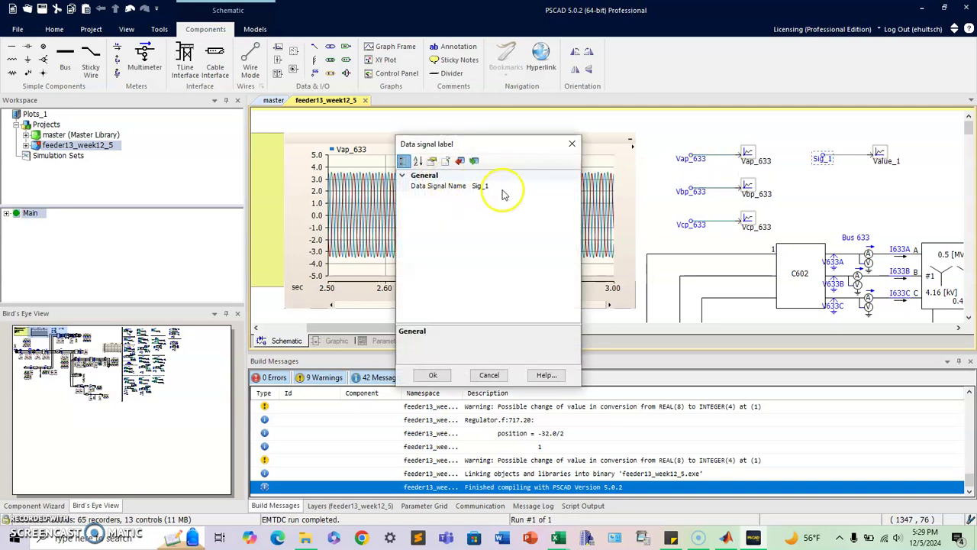
click(501, 184)
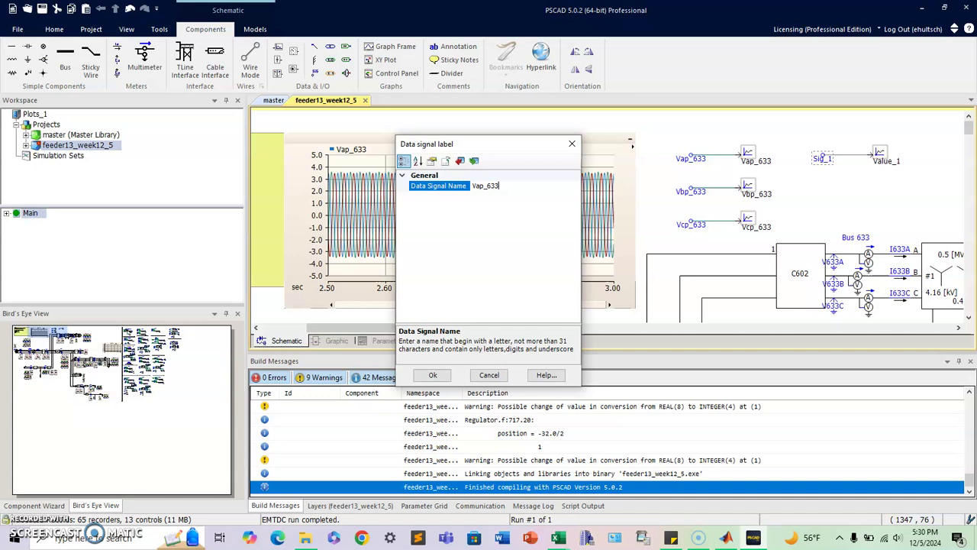
click(432, 375)
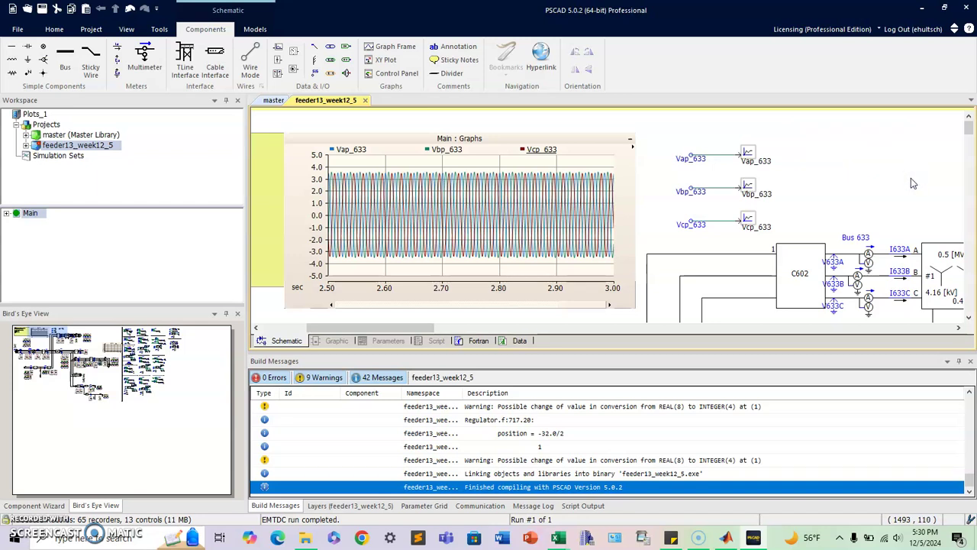
Delete the test Vap_633/Value_1 block and add Vap_633 as a new graph below the existing plot
key(Delete)
click(783, 152)
right_click(748, 156)
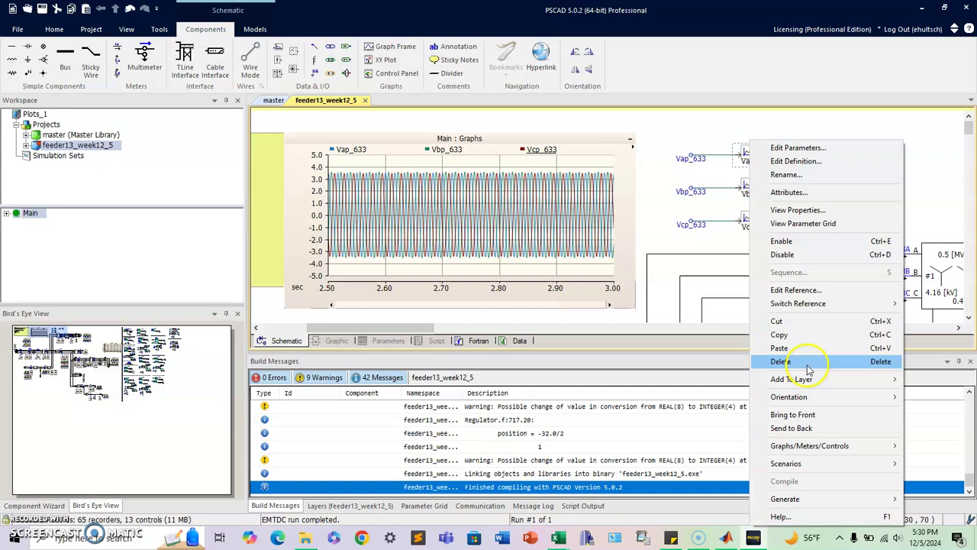
mouse_move(809, 449)
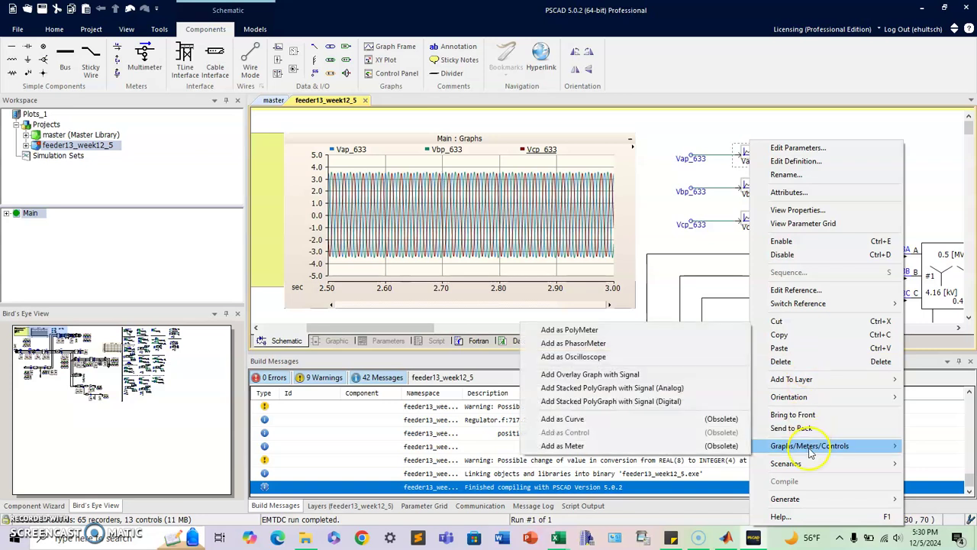
click(608, 375)
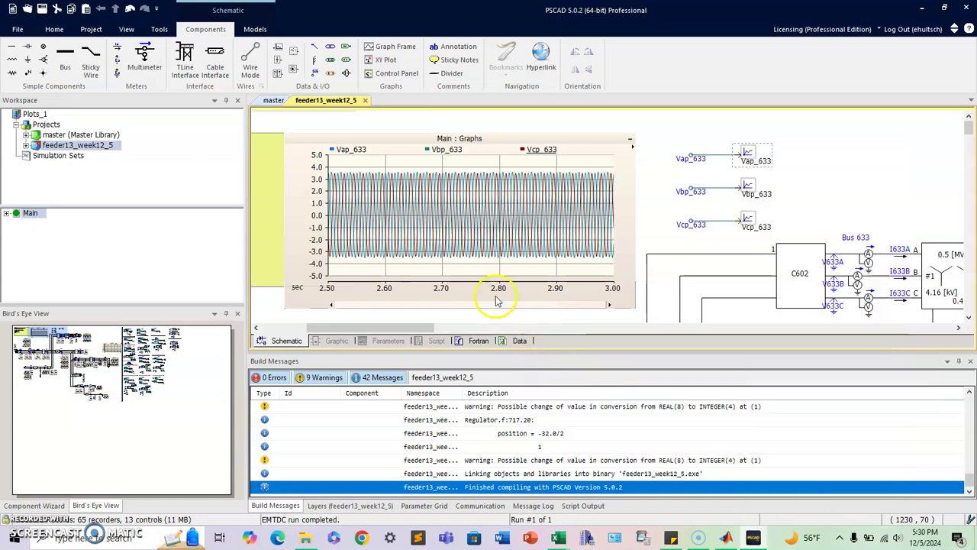
click(286, 313)
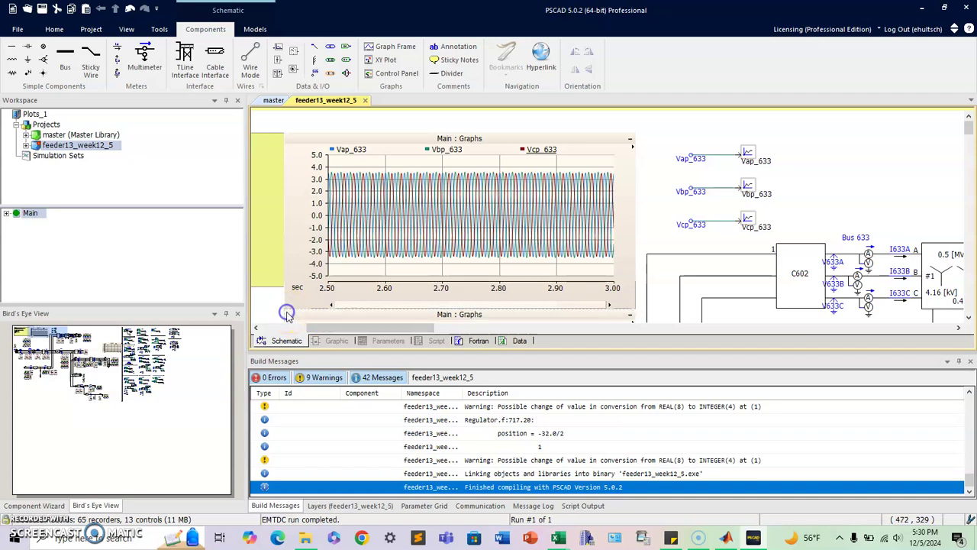
Drag the Vcp_633 signal onto the new lower graph
scroll(626, 211, down, 3)
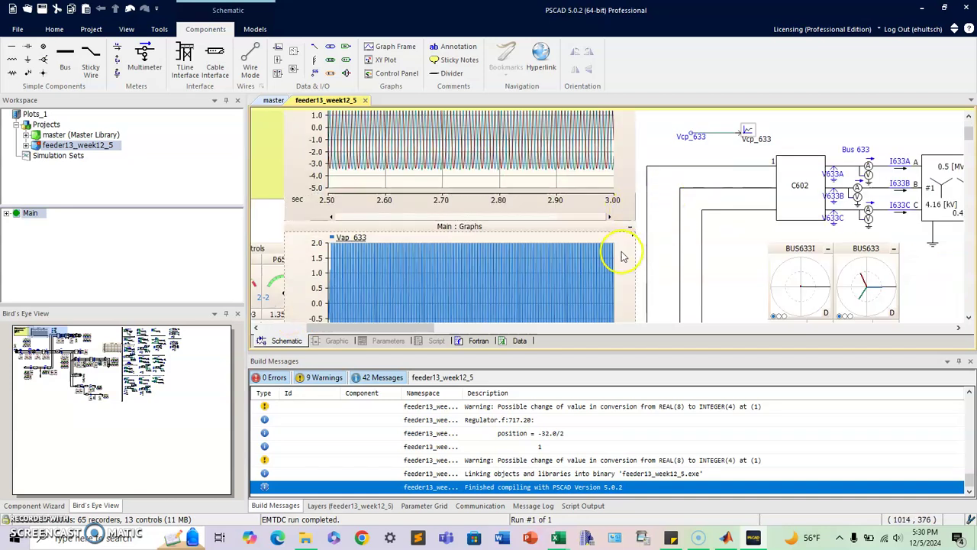
click(747, 134)
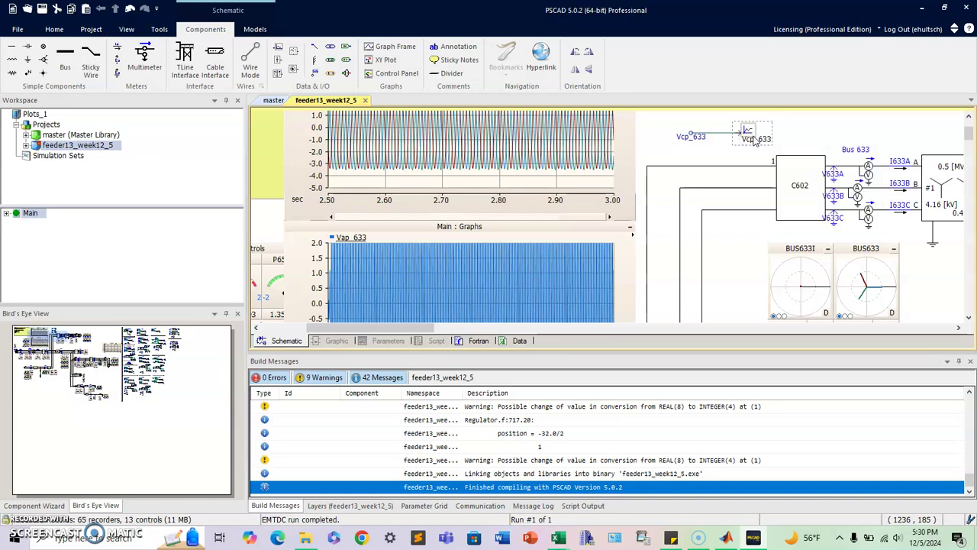
drag(713, 164, 468, 293)
Set the lower graph's time-axis minimum to 2.5 s
double_click(469, 293)
click(561, 203)
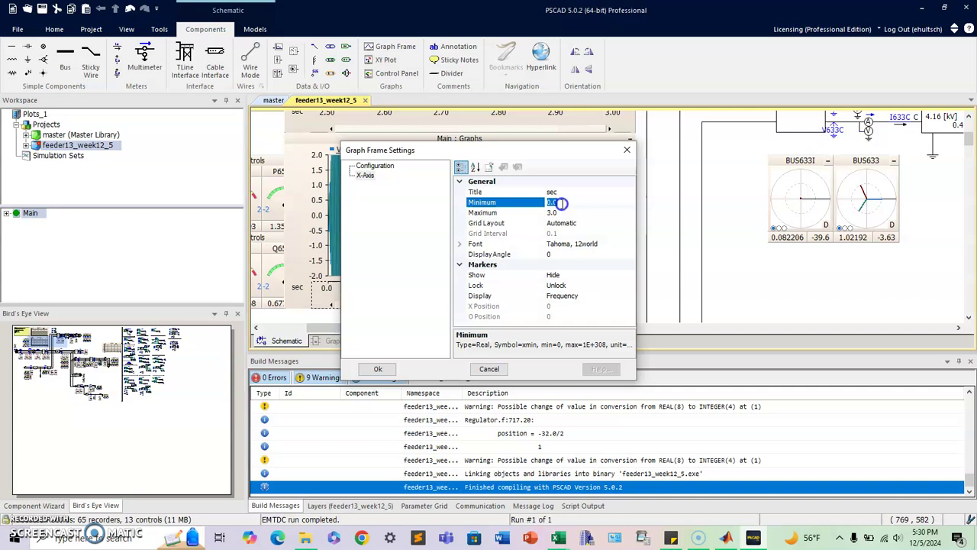
click(378, 368)
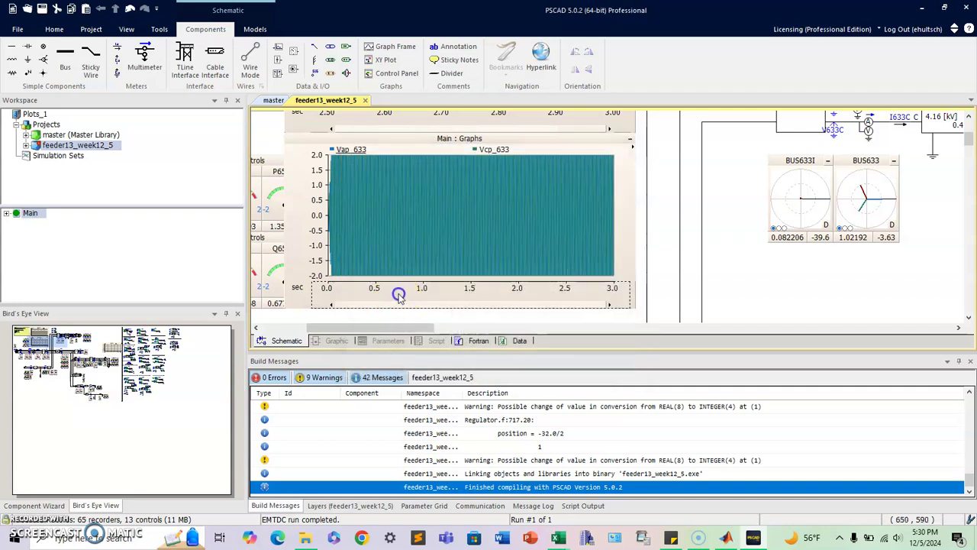
double_click(398, 290)
click(562, 203)
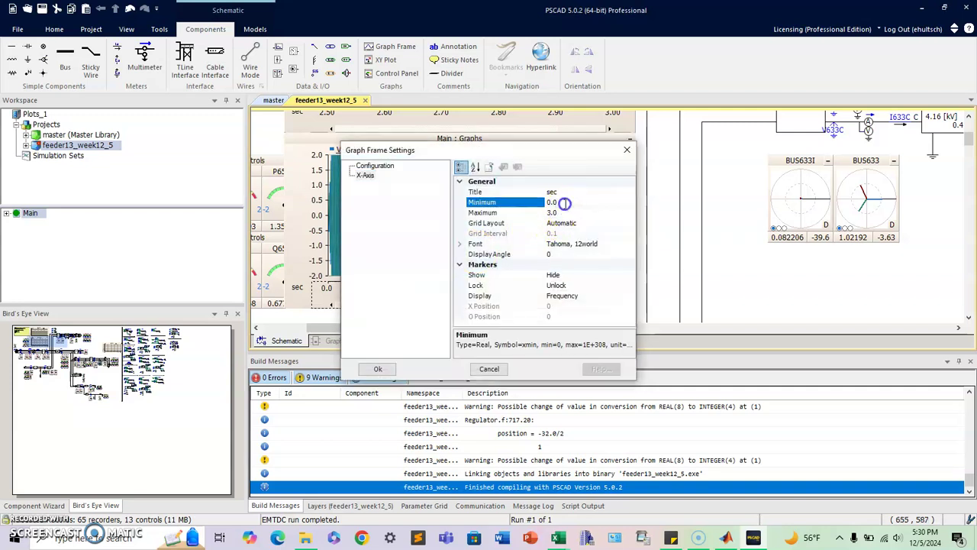
text(2.5)
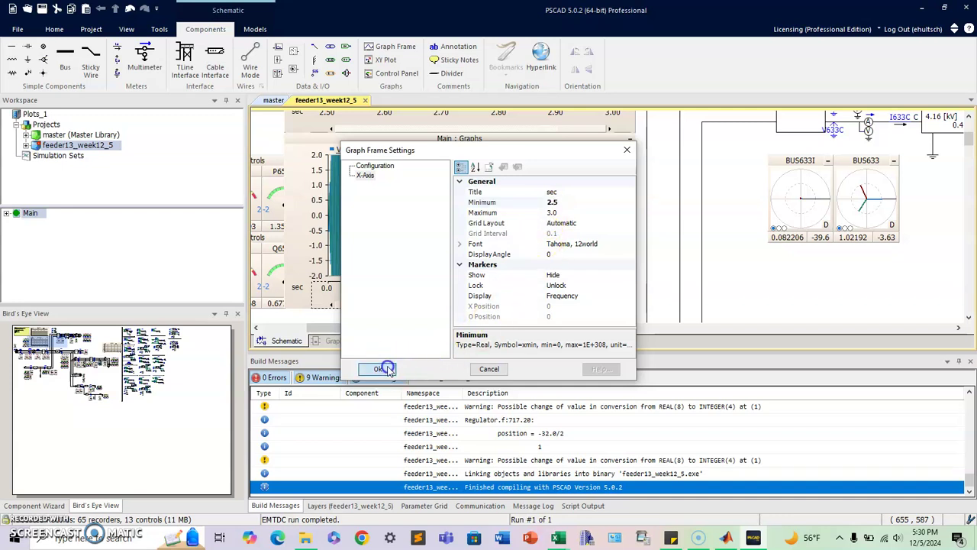
click(378, 368)
scroll(559, 235, up, 2)
scroll(559, 235, down, 4)
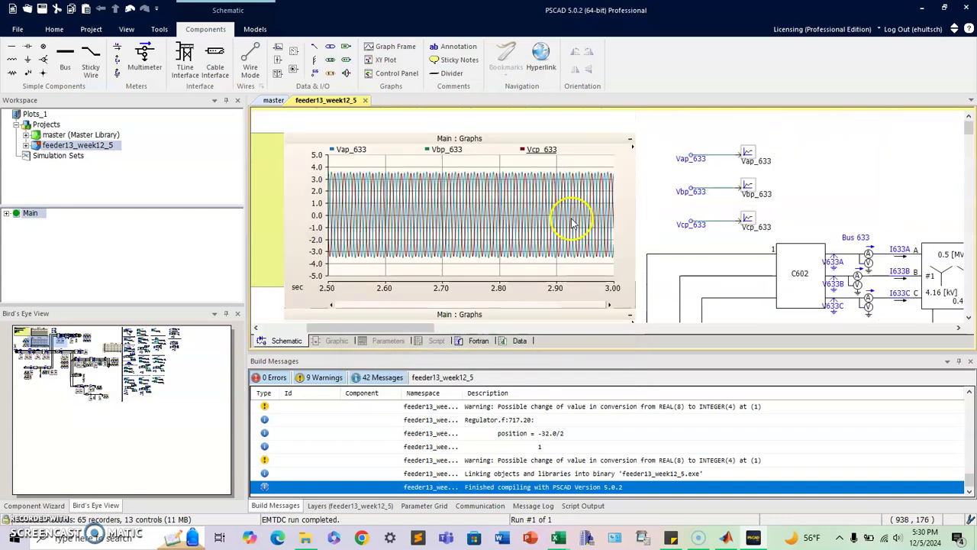
scroll(573, 221, up, 2)
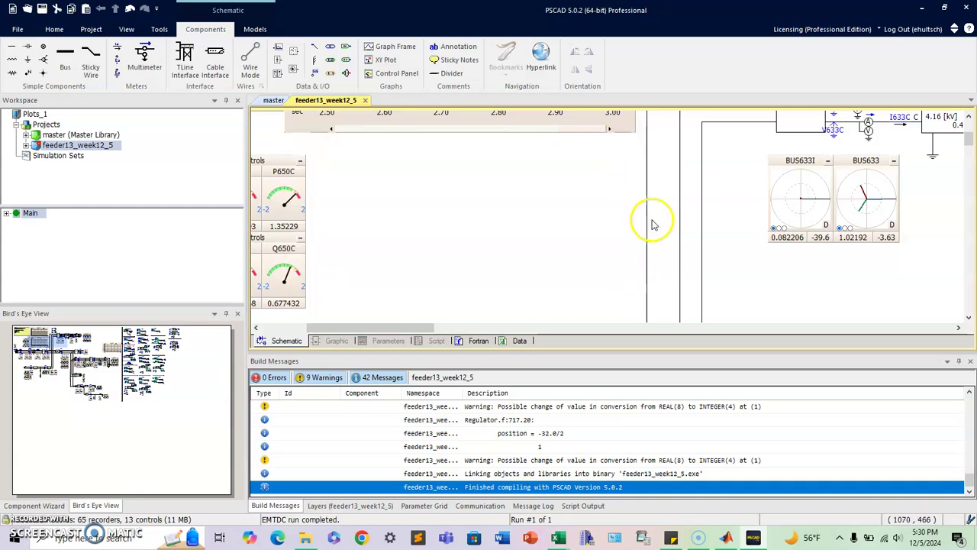
scroll(653, 224, up, 4)
click(590, 230)
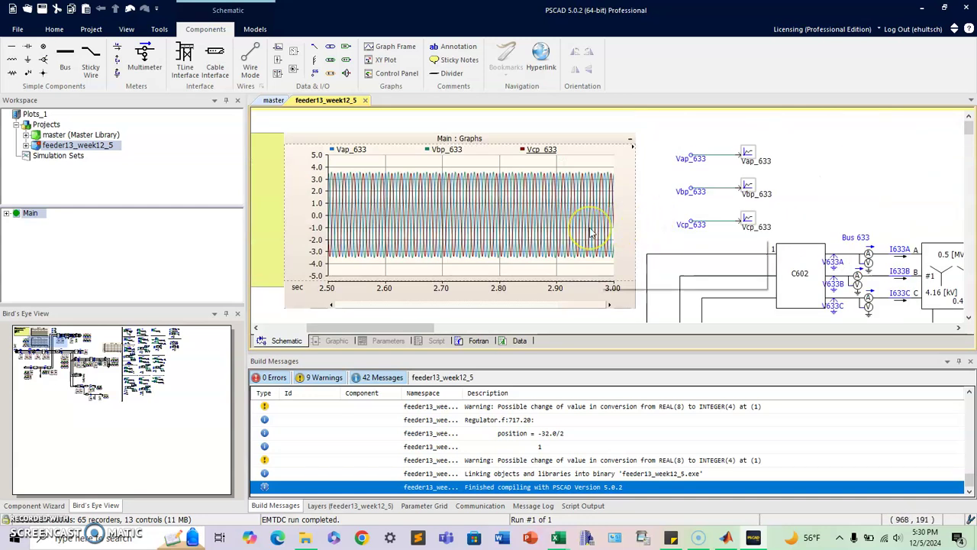
click(545, 207)
click(556, 291)
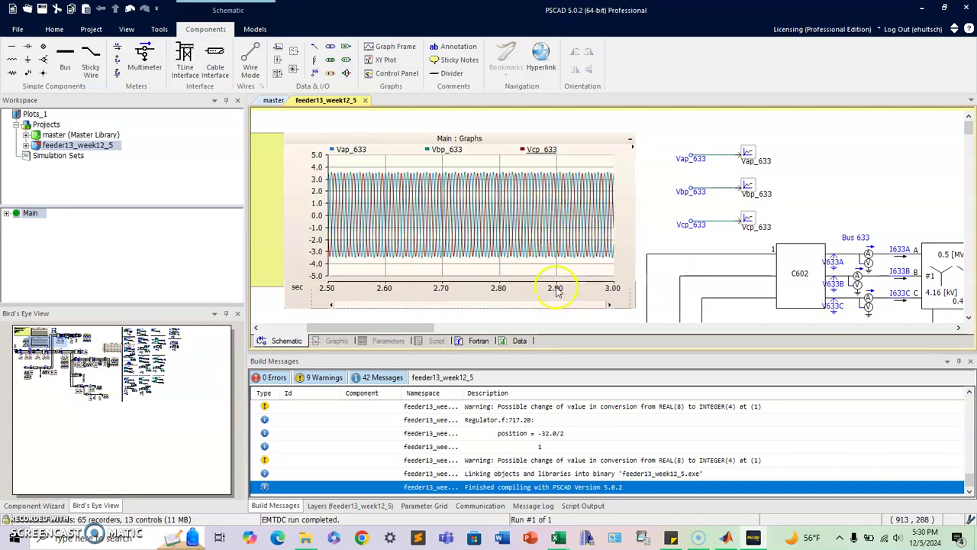
click(552, 230)
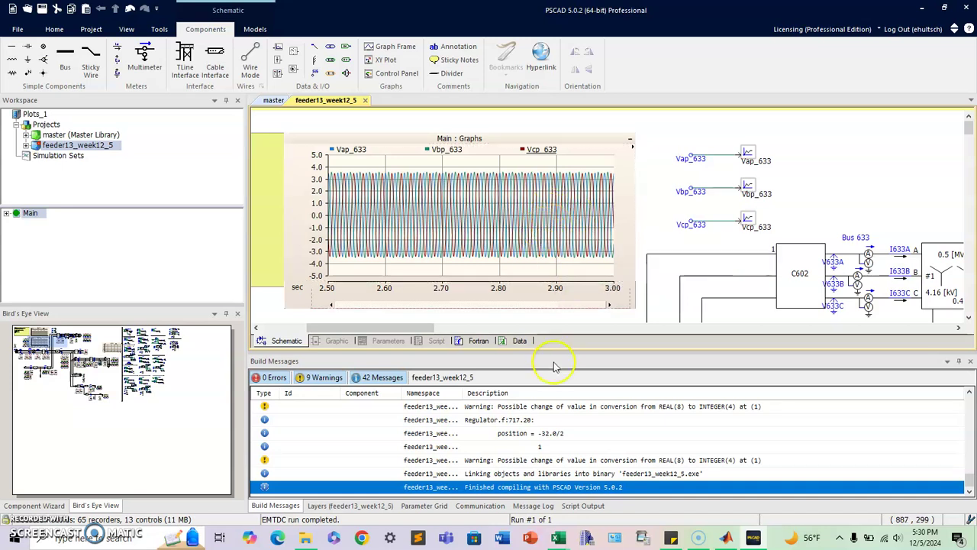
click(552, 300)
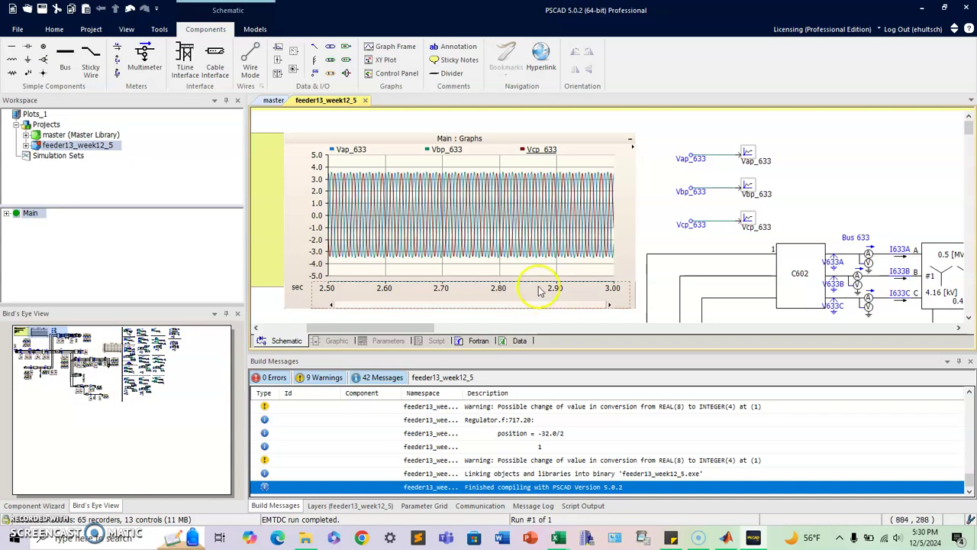
click(473, 226)
click(473, 225)
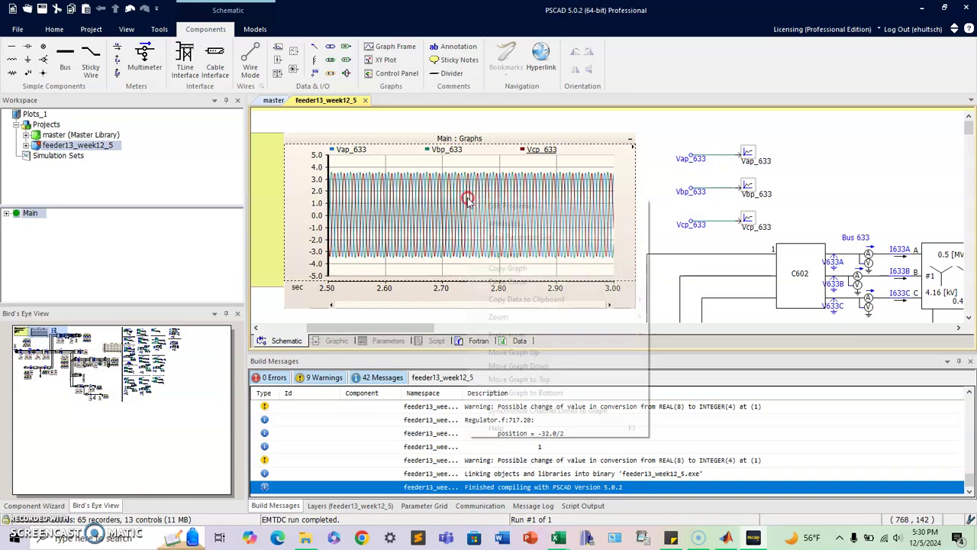
right_click(469, 201)
mouse_move(513, 303)
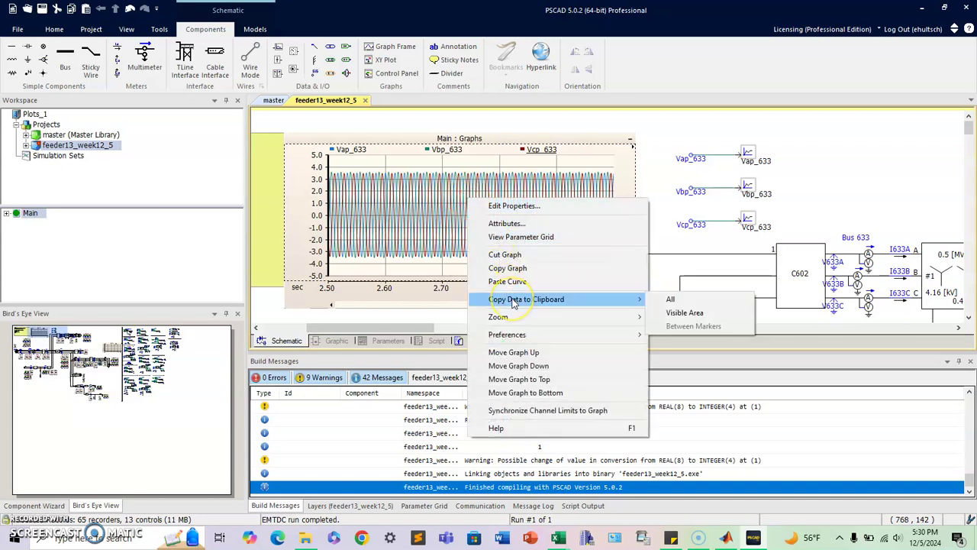
click(684, 314)
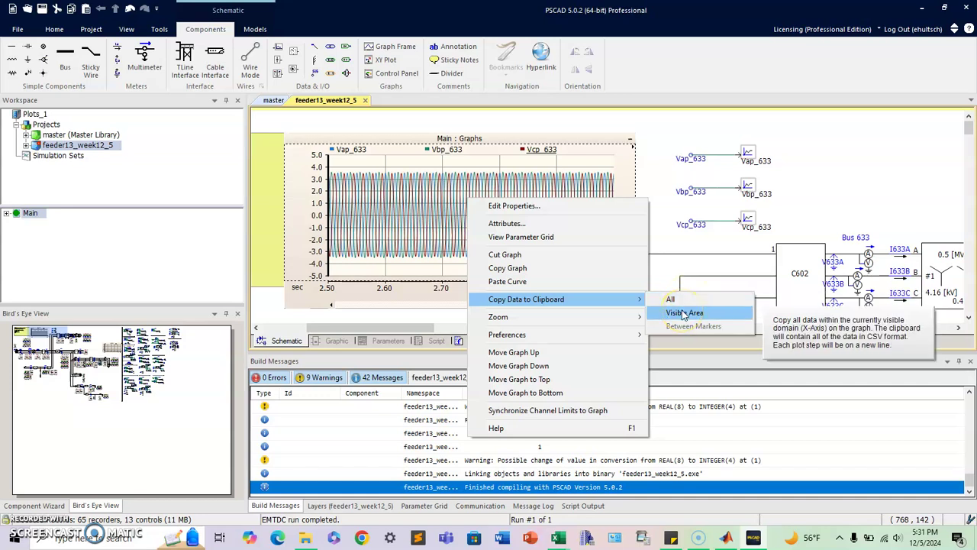
click(679, 303)
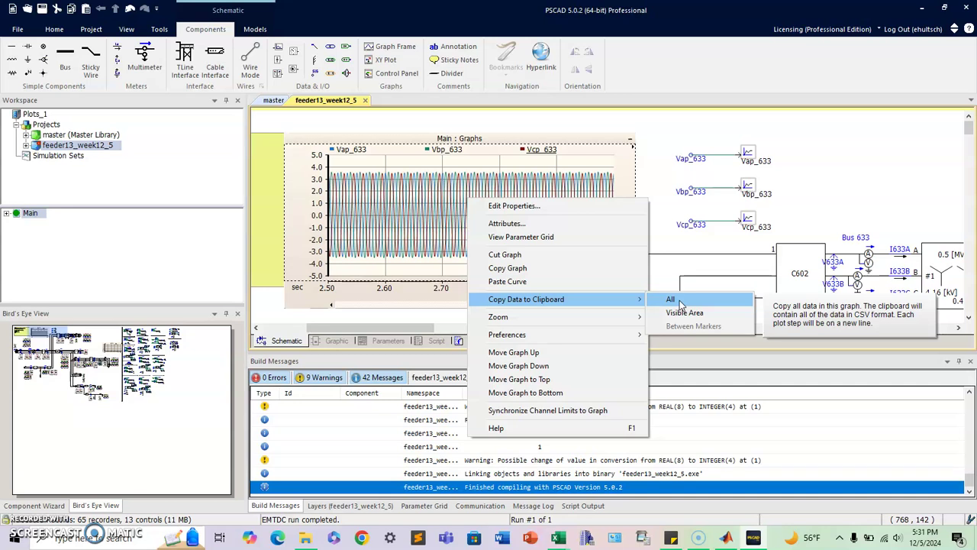
click(313, 297)
click(298, 242)
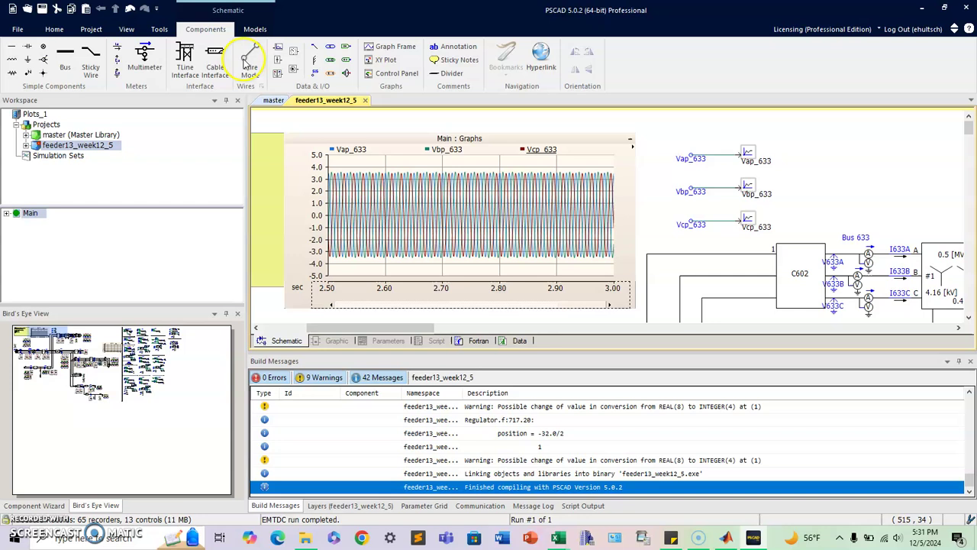
Copy the graph's visible-area data (2.50–3.00 s) to the clipboard
right_click(614, 290)
right_click(565, 225)
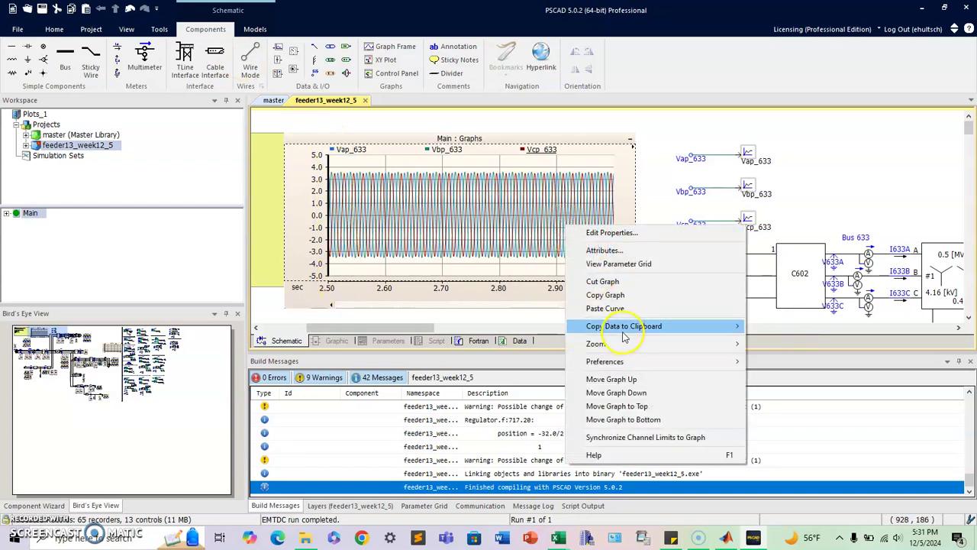
mouse_move(725, 326)
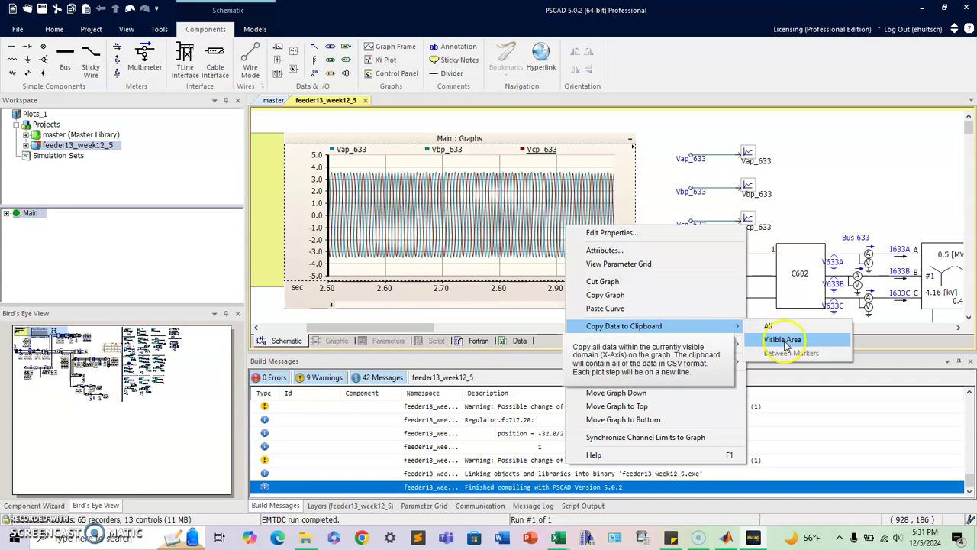
click(300, 294)
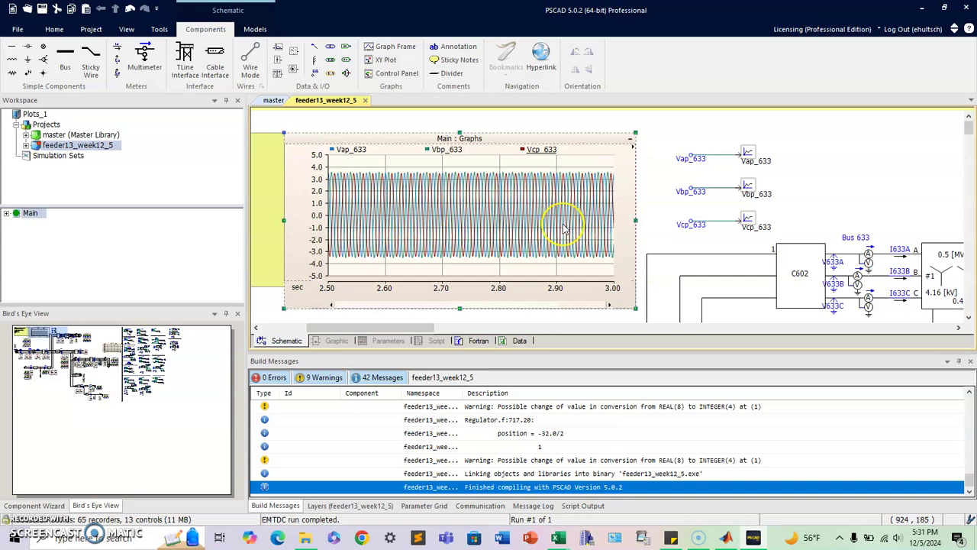
mouse_move(565, 229)
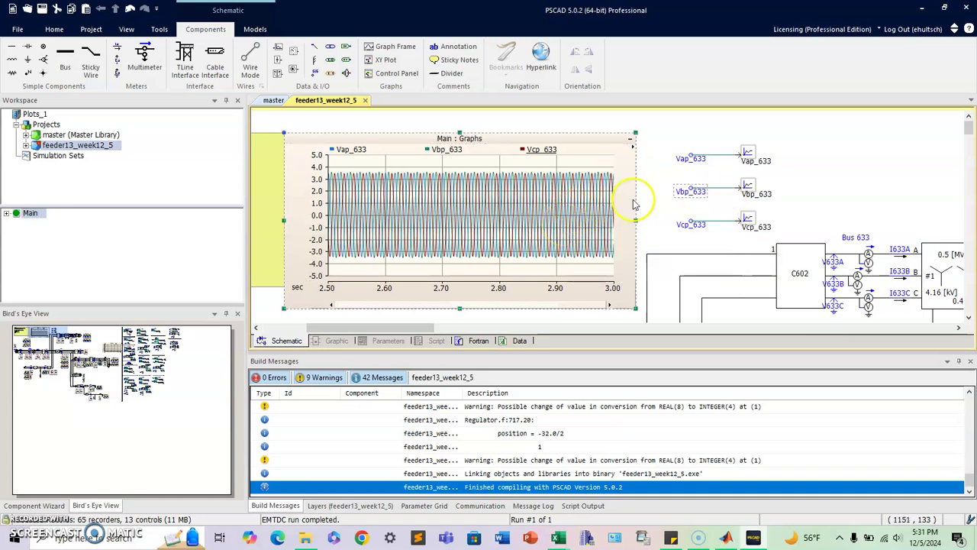
right_click(463, 216)
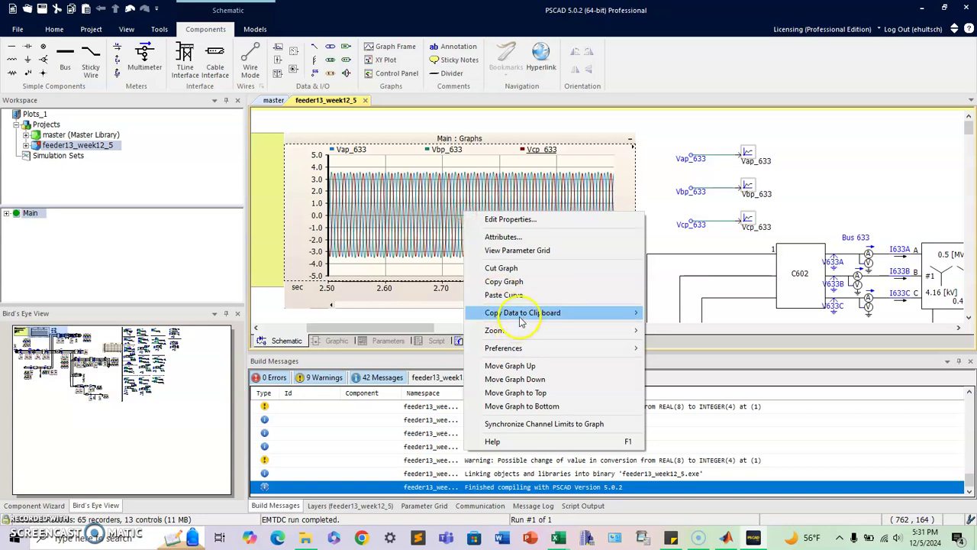
mouse_move(578, 312)
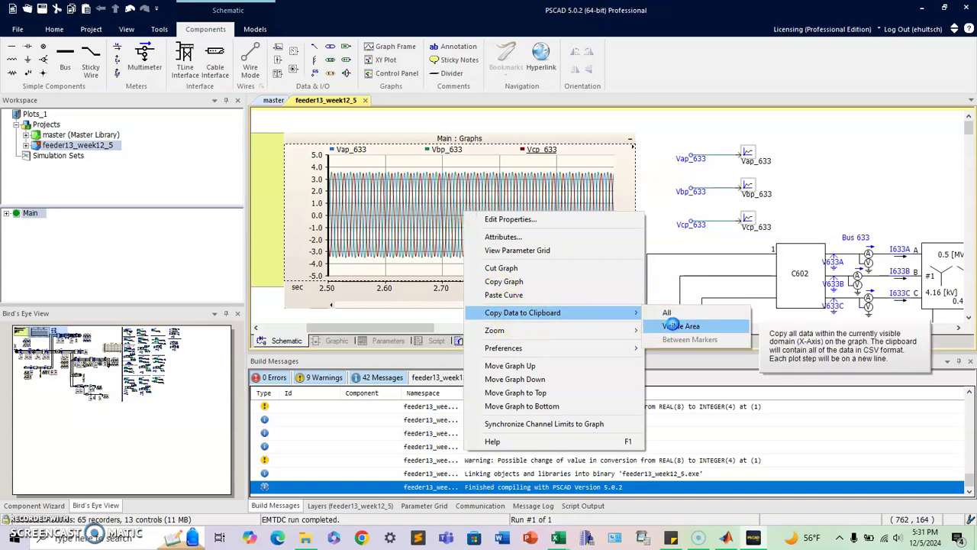
click(671, 325)
Paste the copied Bus 633 data into cell Z1 of the Feeder13_data1 workbook
mouse_move(561, 533)
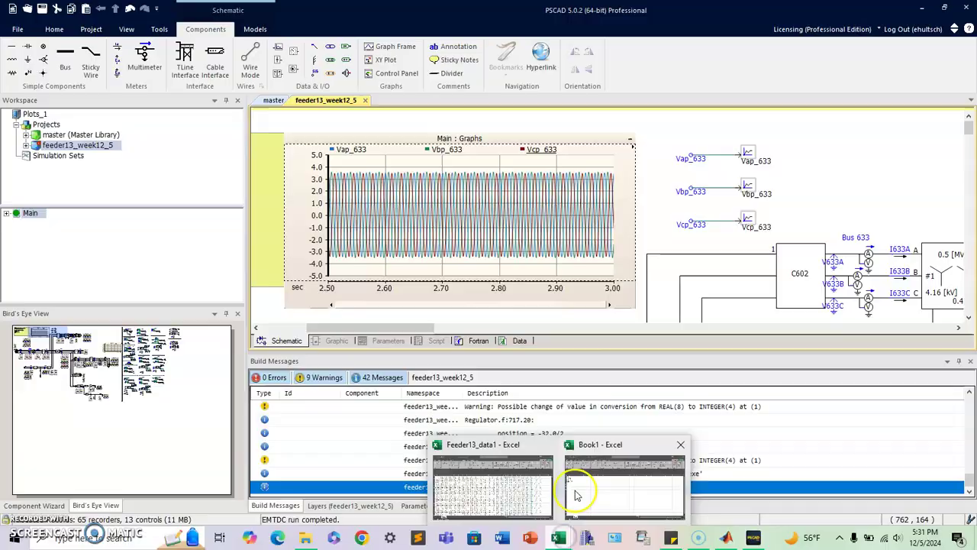
click(526, 489)
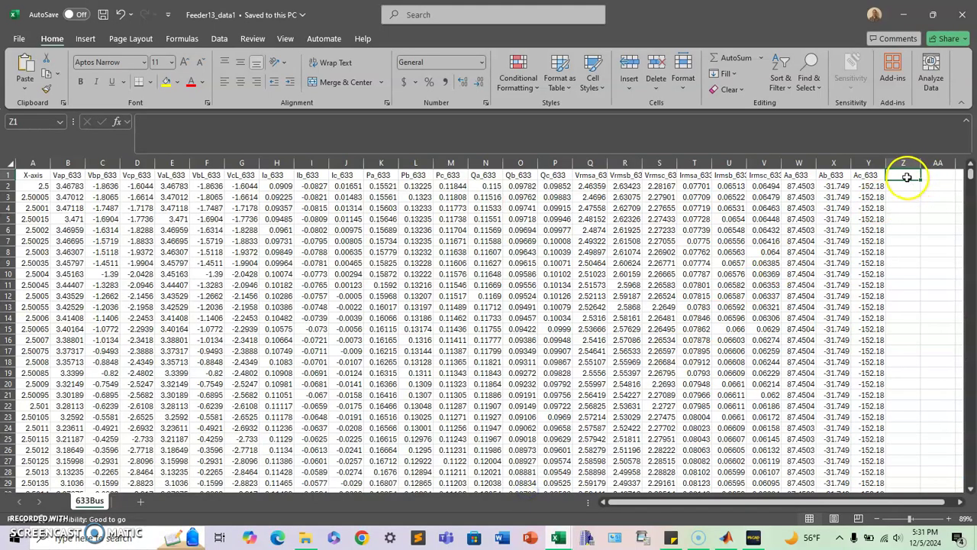
right_click(907, 177)
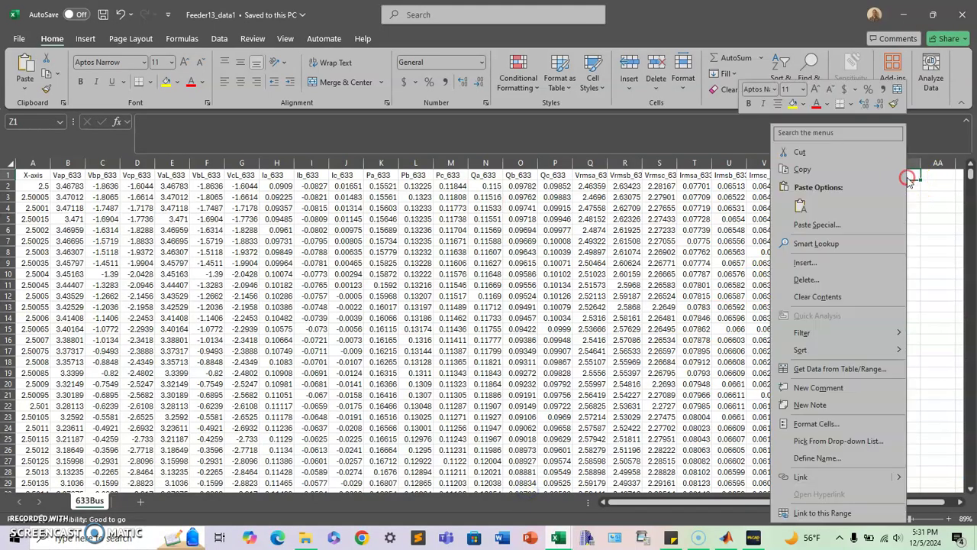
click(800, 205)
drag(647, 502, 658, 502)
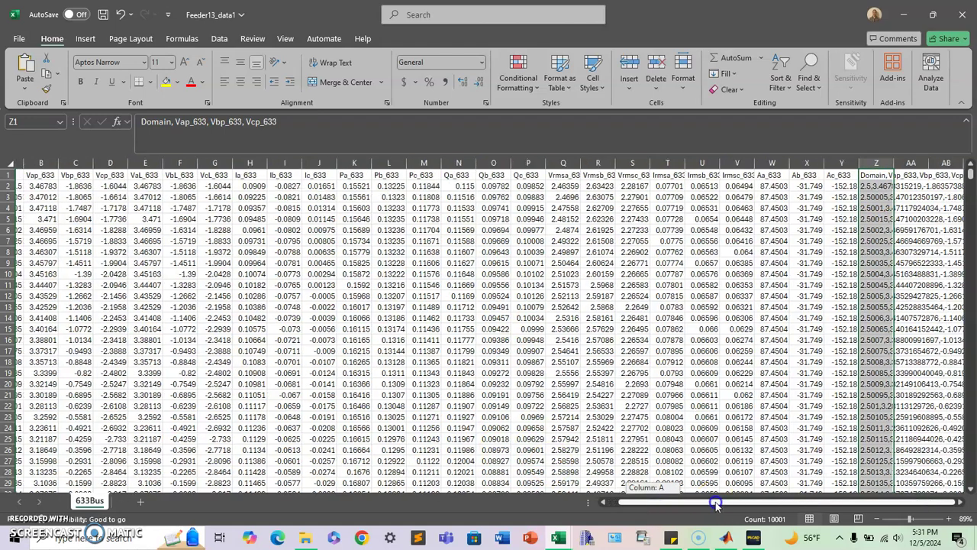
click(772, 381)
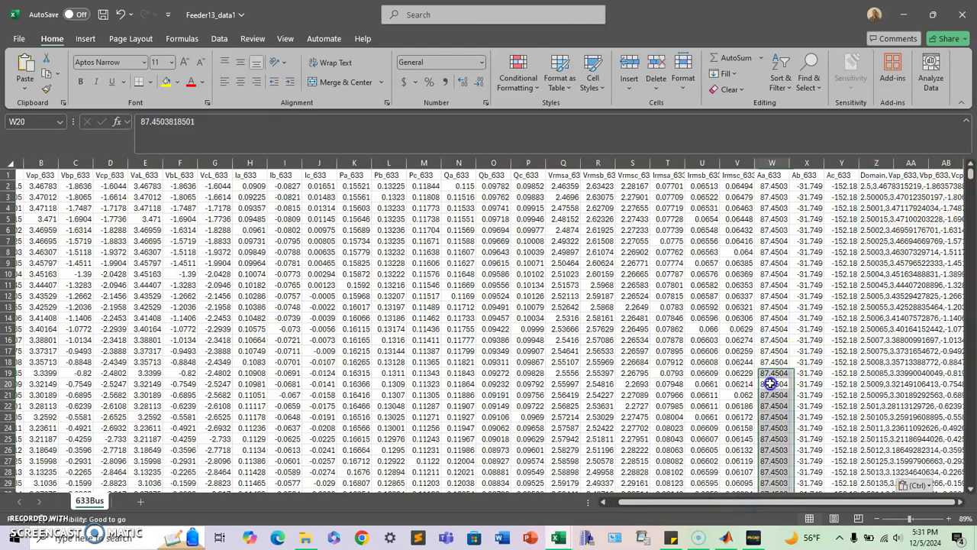
Zoom out and select column Z, which holds the pasted Domain, Vap_633, Vbp_633, Vcp_633 text
click(874, 520)
click(876, 520)
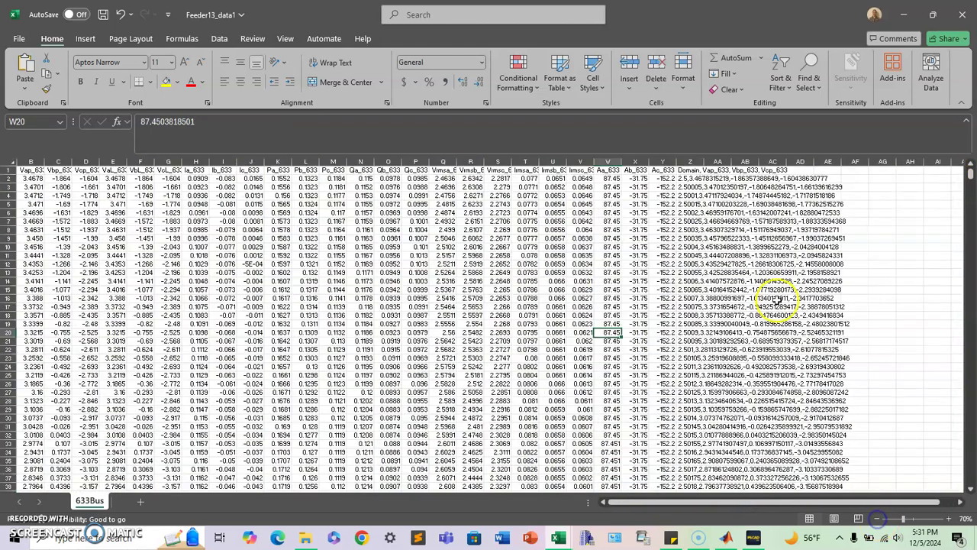
click(694, 170)
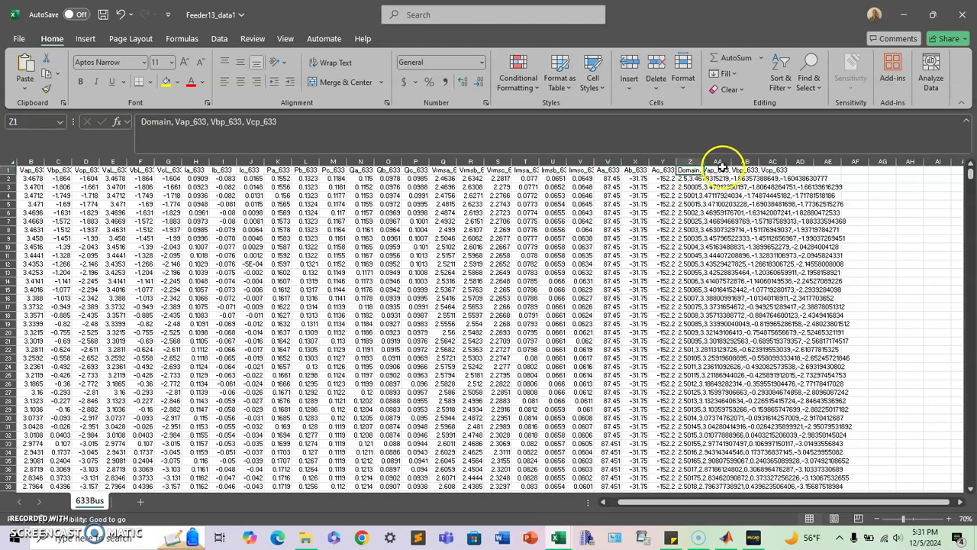
click(718, 171)
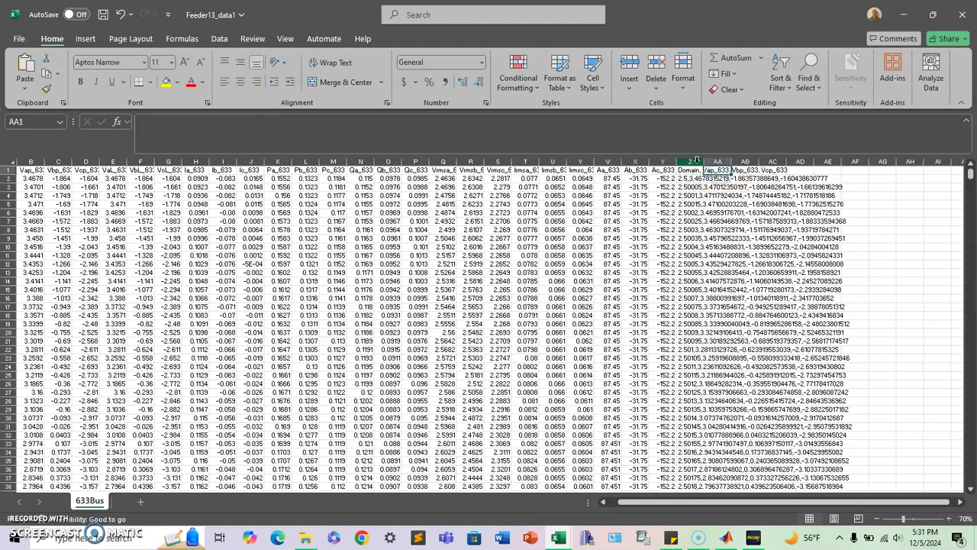
click(692, 161)
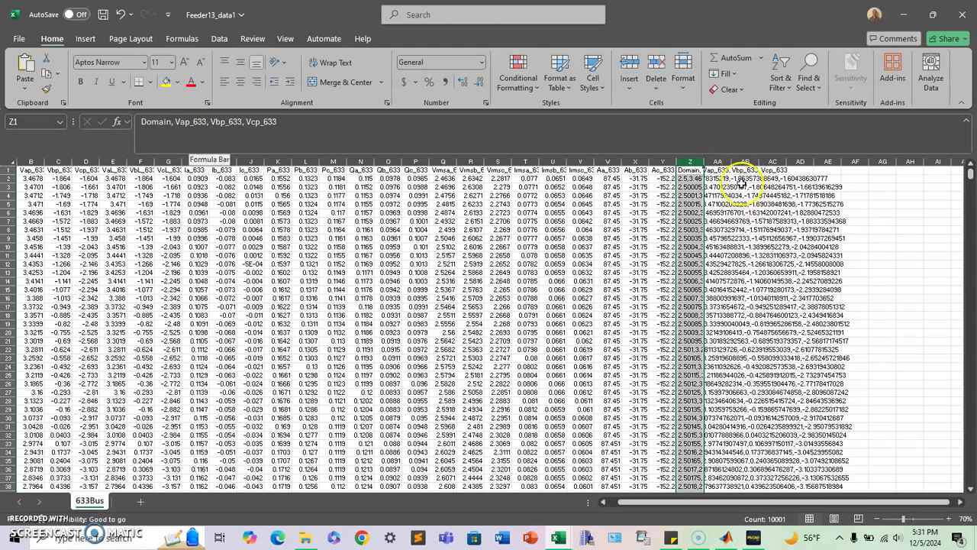
click(718, 161)
click(696, 161)
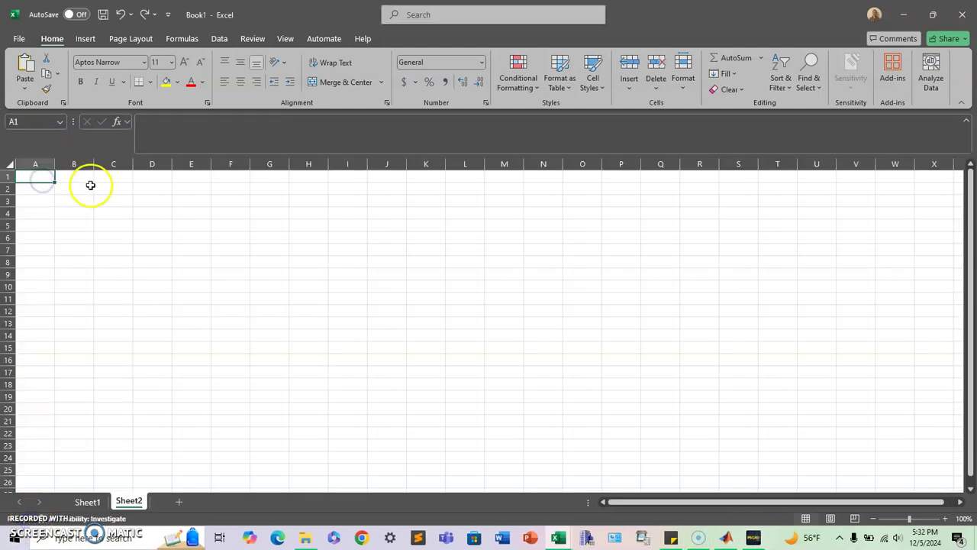
Paste the Bus 633 text into A1 of Book1's Sheet2 and select columns A–D
key(ctrl+v)
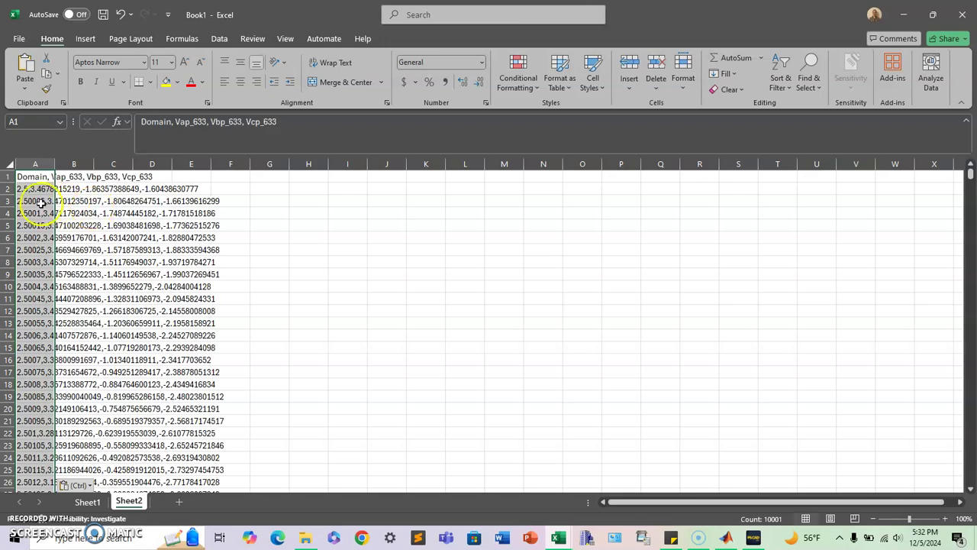
click(229, 188)
click(78, 181)
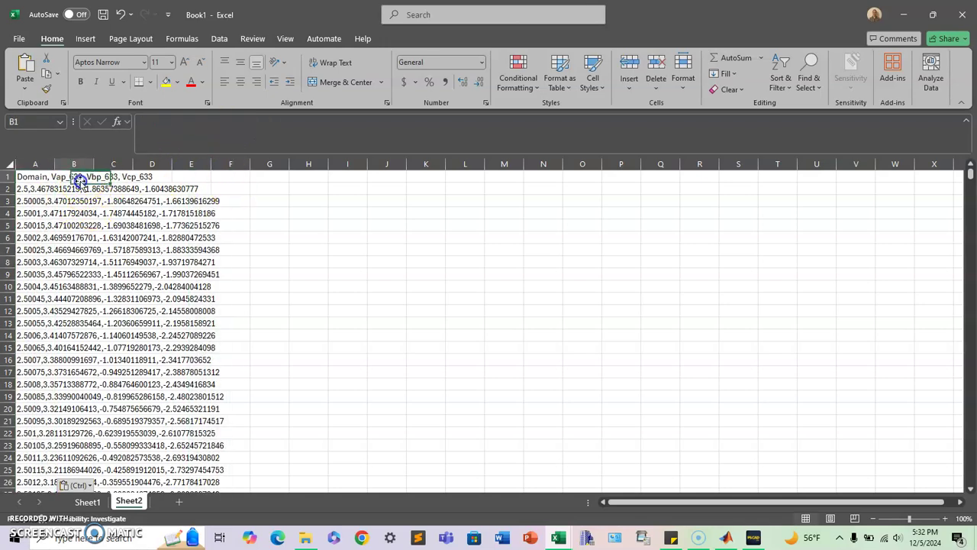
click(35, 174)
mouse_move(35, 163)
mouse_down()
mouse_move(174, 168)
mouse_move(40, 165)
mouse_up()
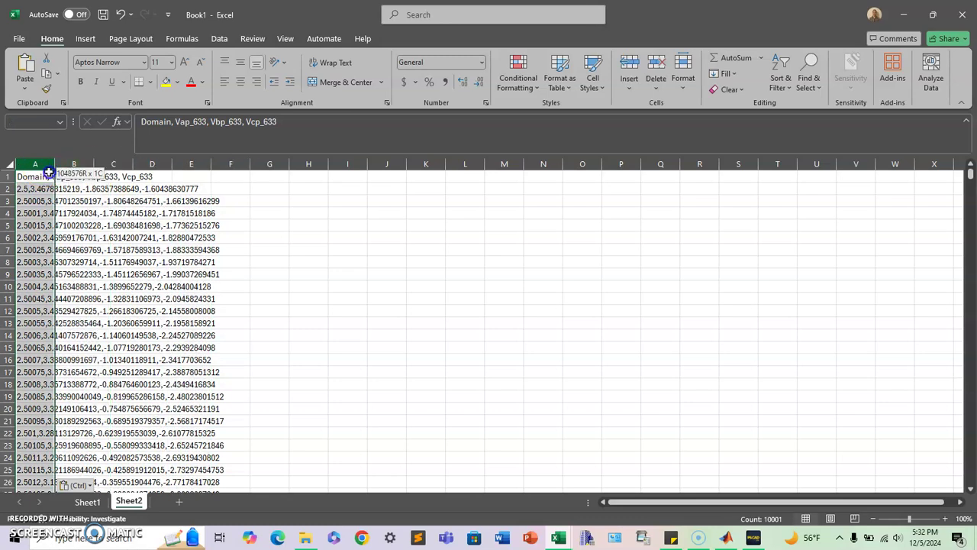
click(219, 40)
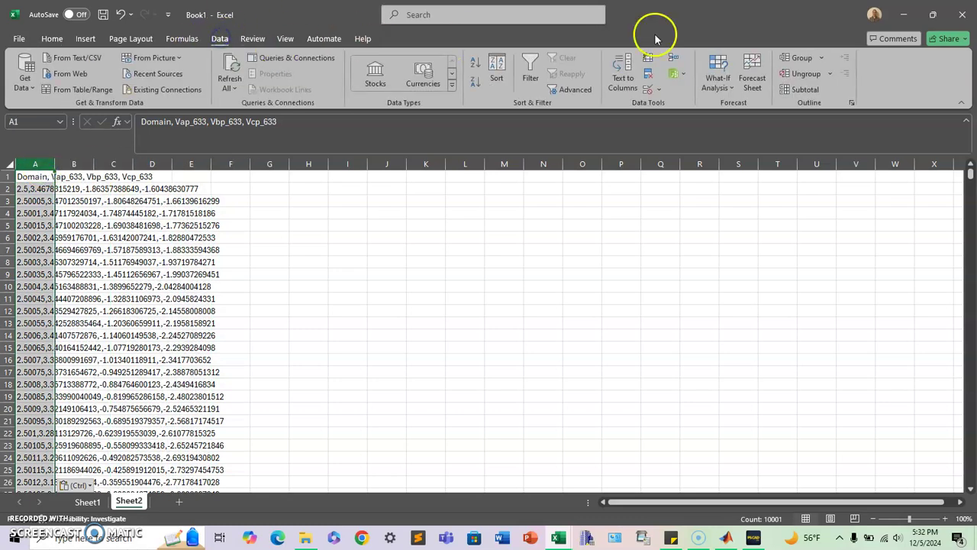
Split column A into separate columns with Text to Columns, delimited by comma
click(624, 75)
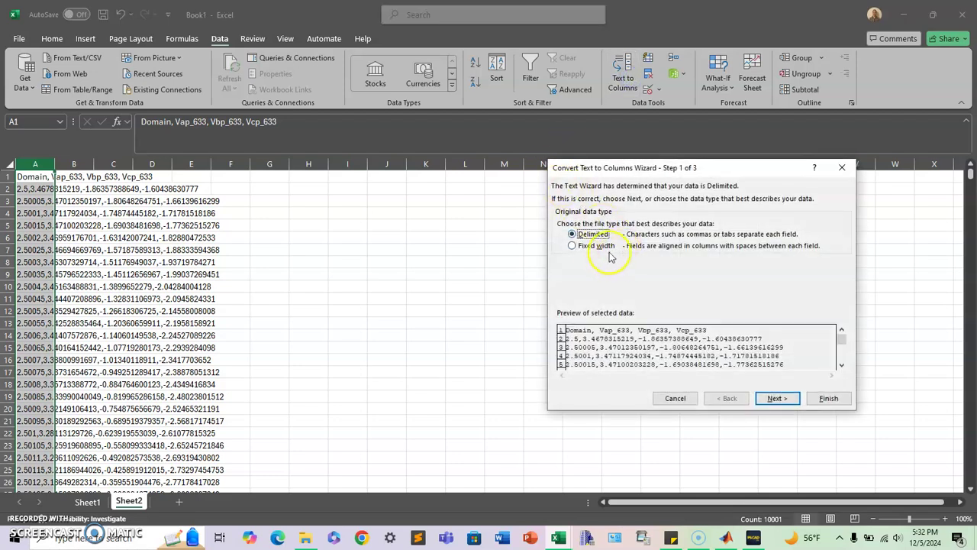
click(775, 397)
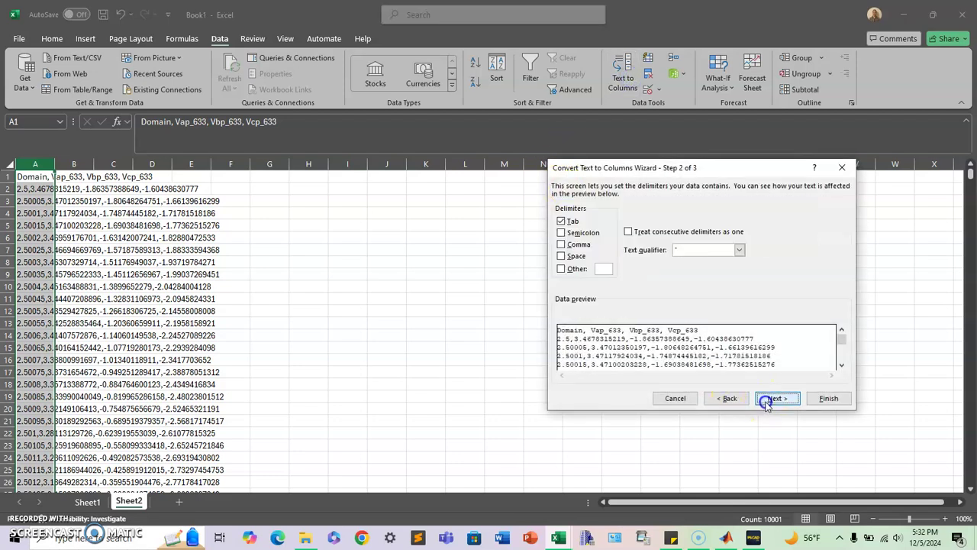
click(561, 244)
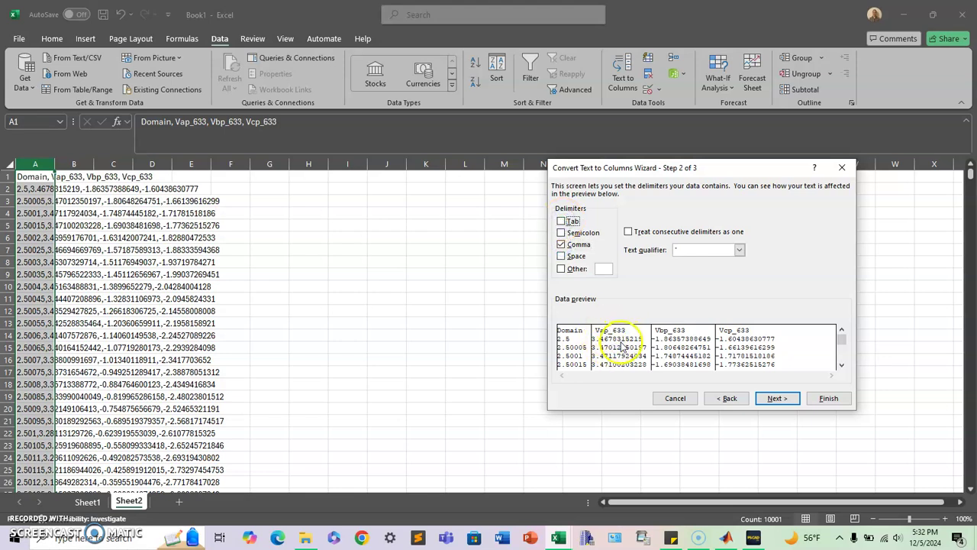
click(786, 401)
click(826, 396)
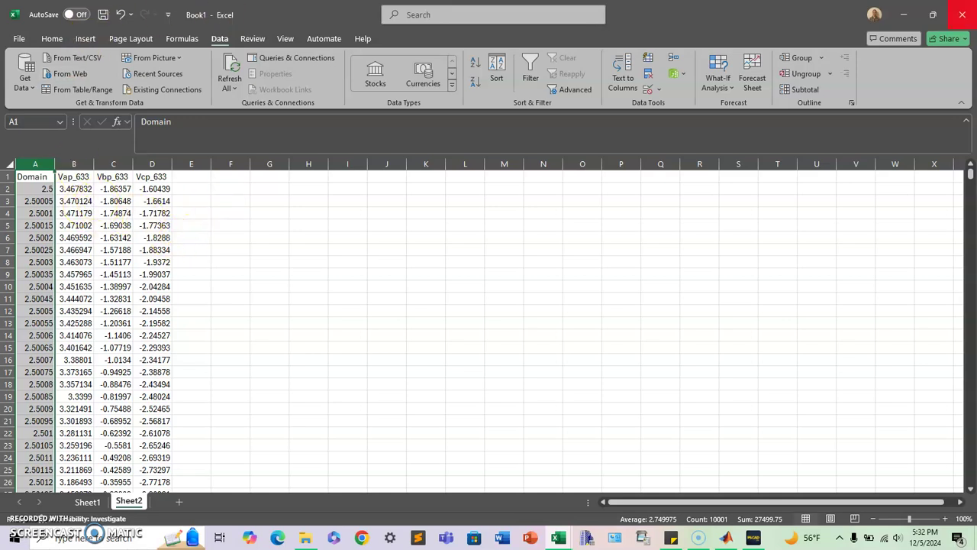
Close Book1 without saving, then select the Vap_633, Vbp_633, Vcp_633 labels in PSCAD
click(962, 14)
click(532, 410)
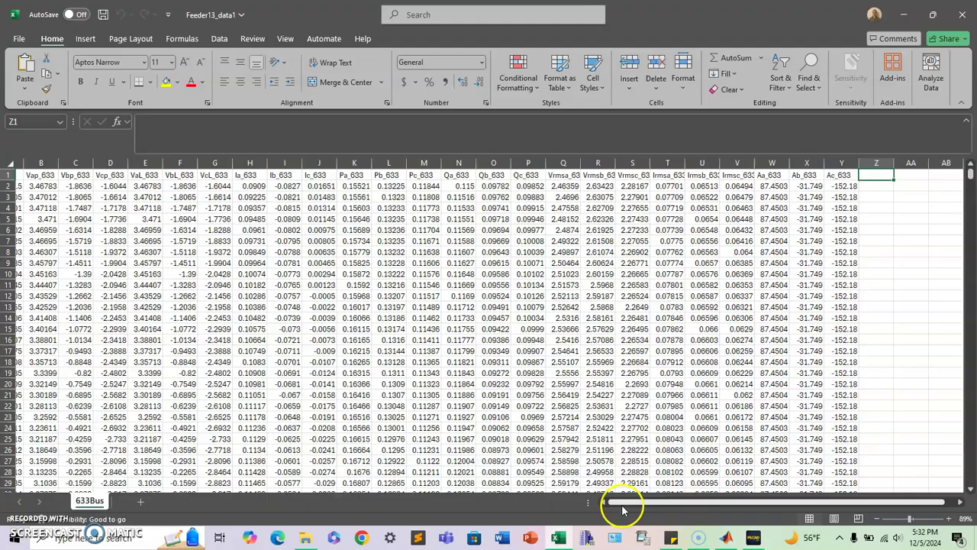
drag(619, 503, 597, 504)
click(753, 537)
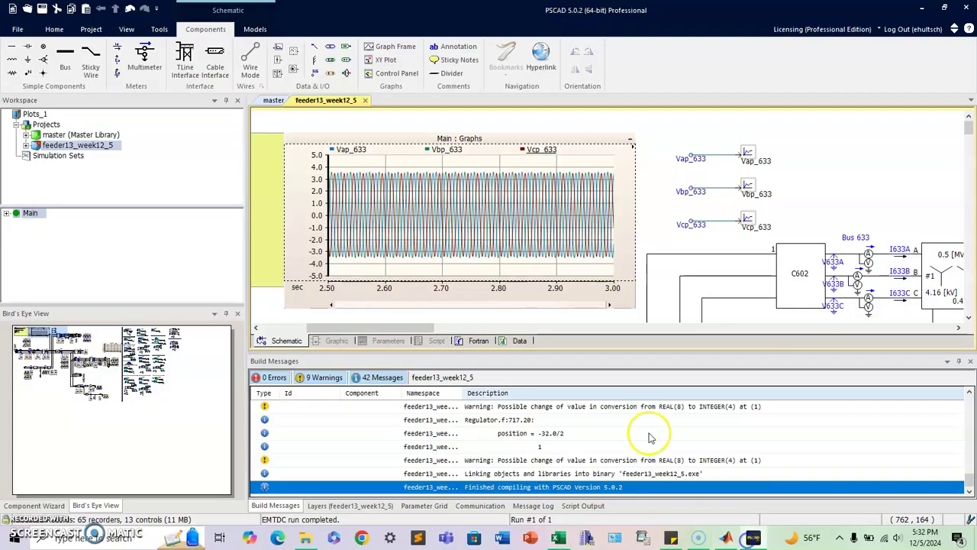
drag(676, 134, 767, 227)
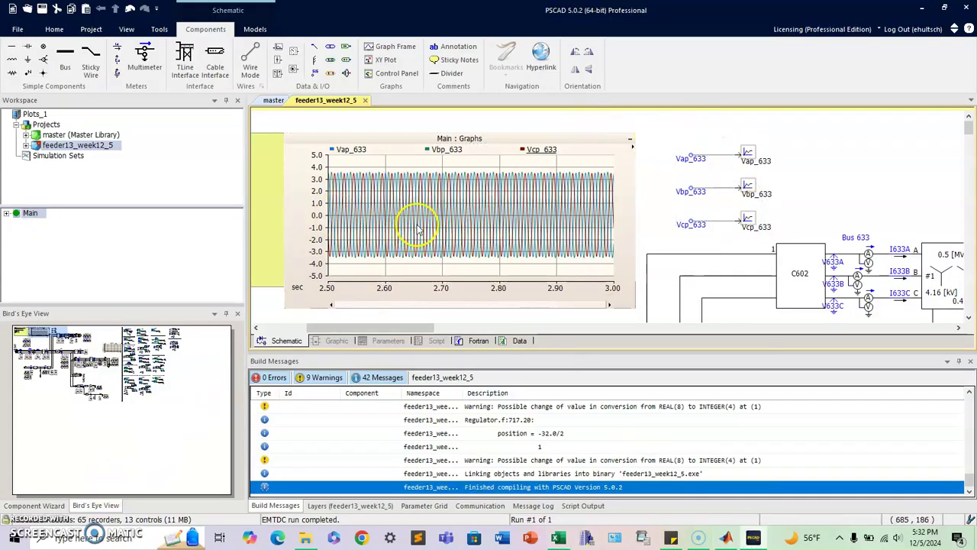
click(876, 258)
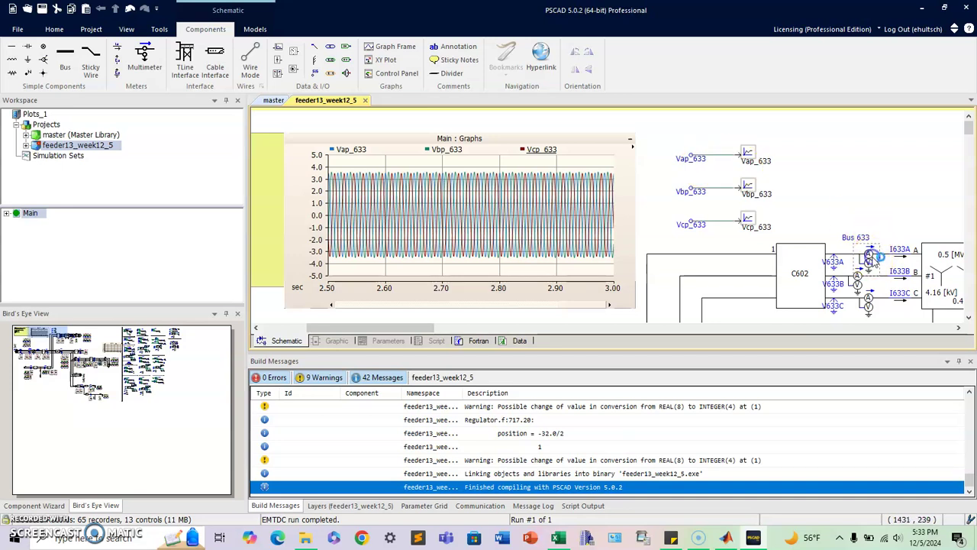
double_click(874, 258)
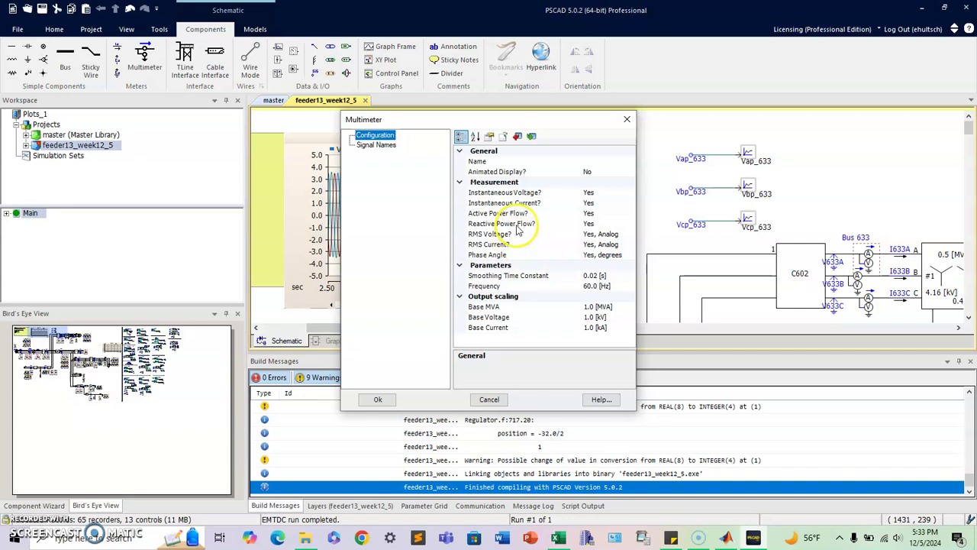
click(626, 119)
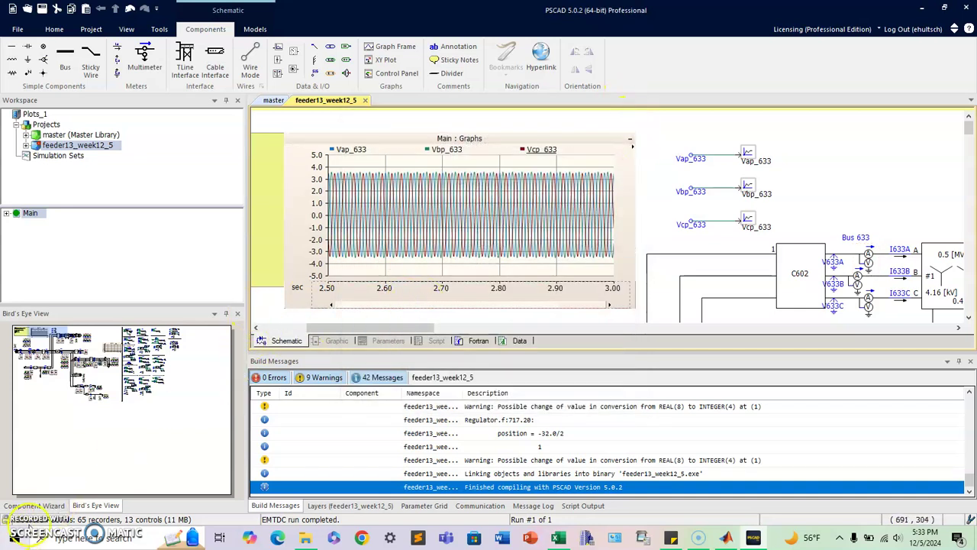
Switch to Plots1.m in MATLAB and check its xlsread line against the Feeder13_data1 workbook
key(alt+Tab)
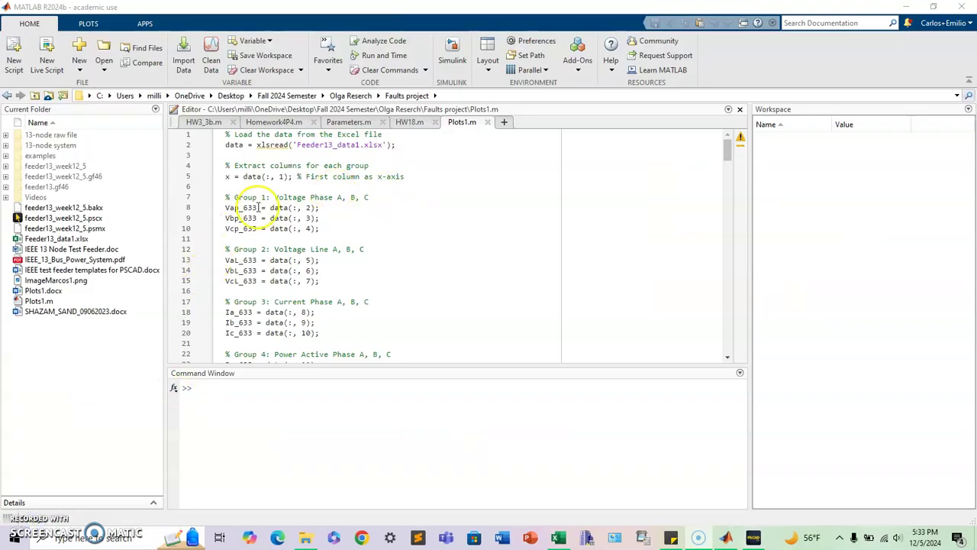
drag(258, 143, 290, 148)
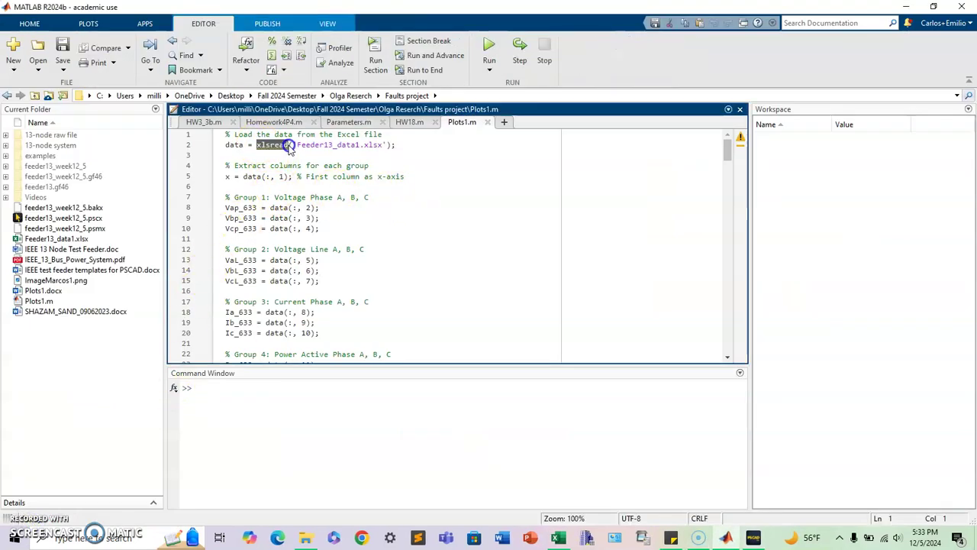
click(394, 145)
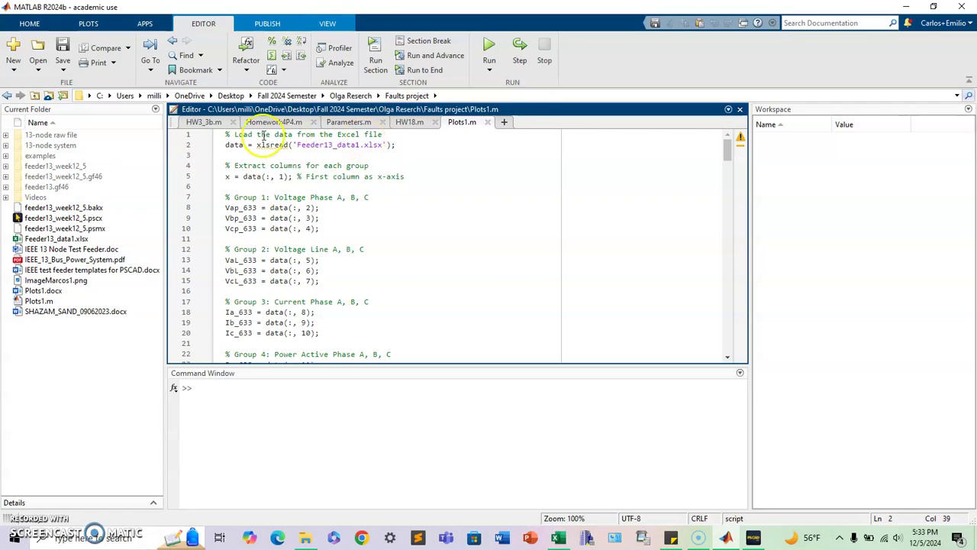
click(558, 538)
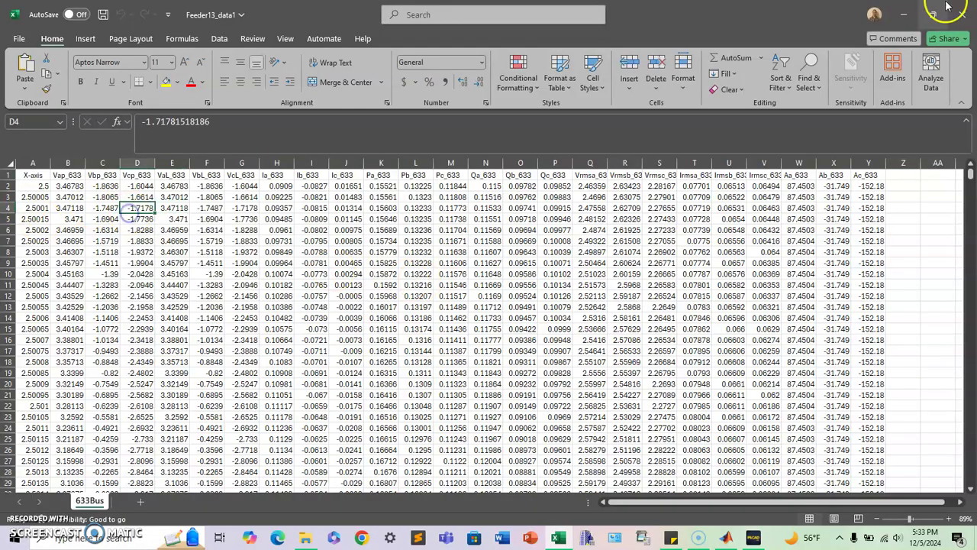
click(903, 14)
Scroll through Plots1.m's column-extraction code, briefly glancing at the Excel data
scroll(337, 235, down, 5)
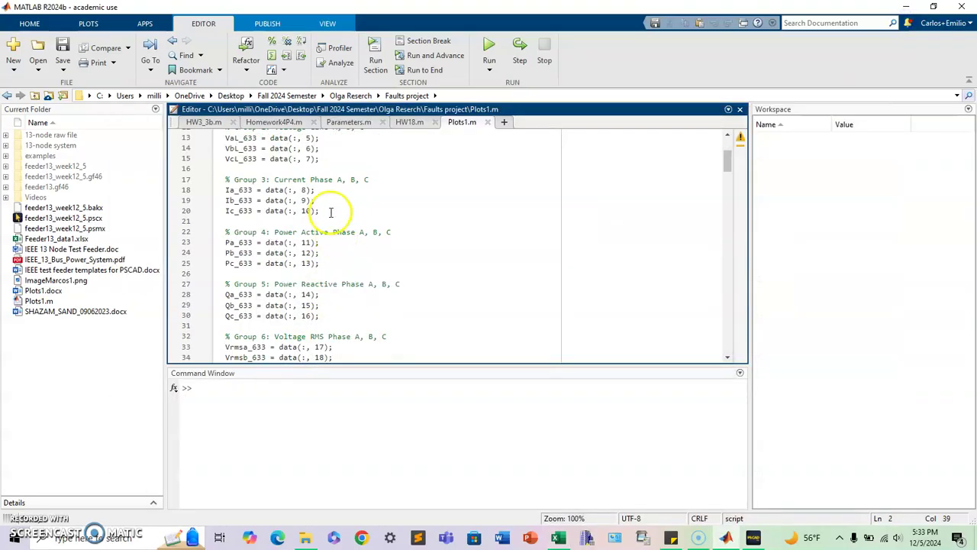
scroll(338, 203, up, 5)
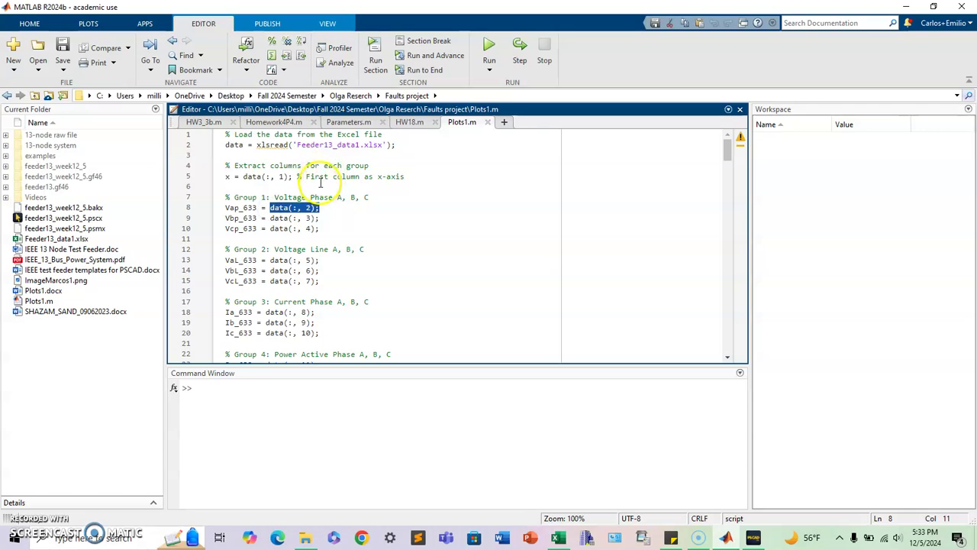
click(321, 217)
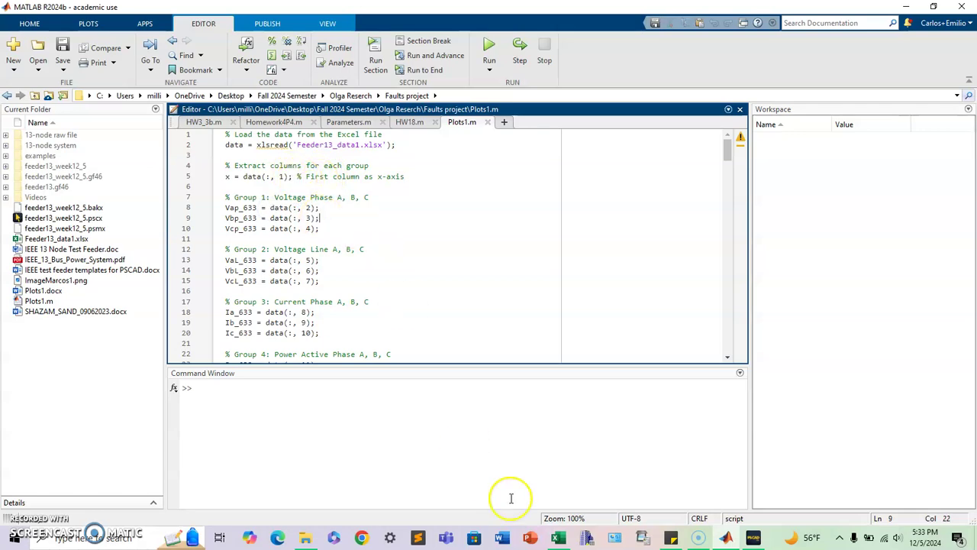
click(557, 538)
click(558, 538)
scroll(370, 290, down, 15)
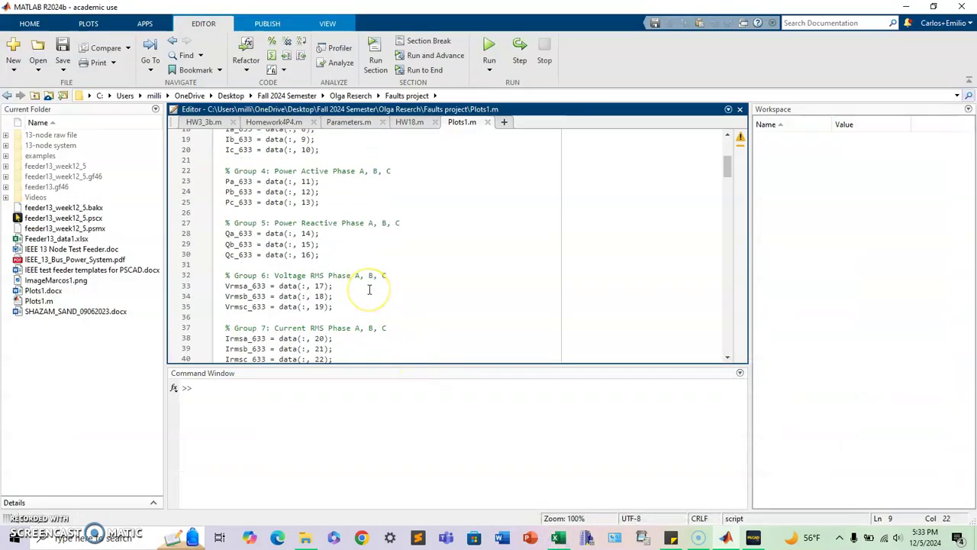
scroll(369, 289, down, 1)
scroll(369, 289, up, 16)
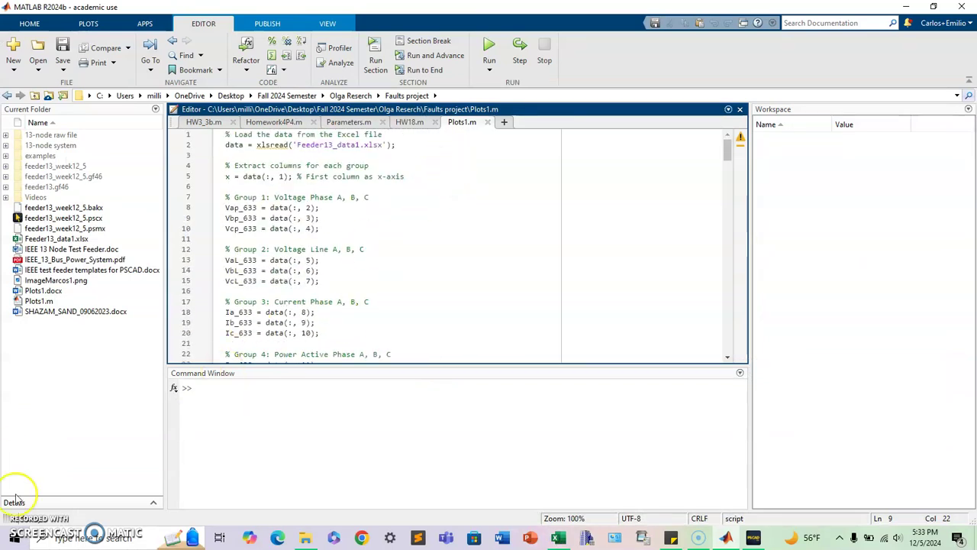
Run Plots1 to print RMS values 2.4545, 2.5040 and 2.4306, then review the plotting code
key(F5)
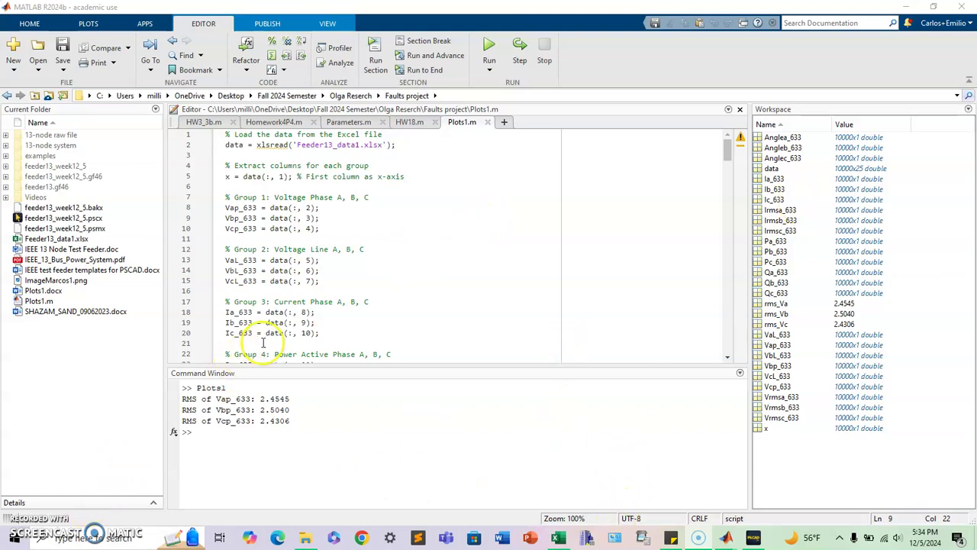
scroll(425, 276, down, 4)
scroll(424, 276, down, 10)
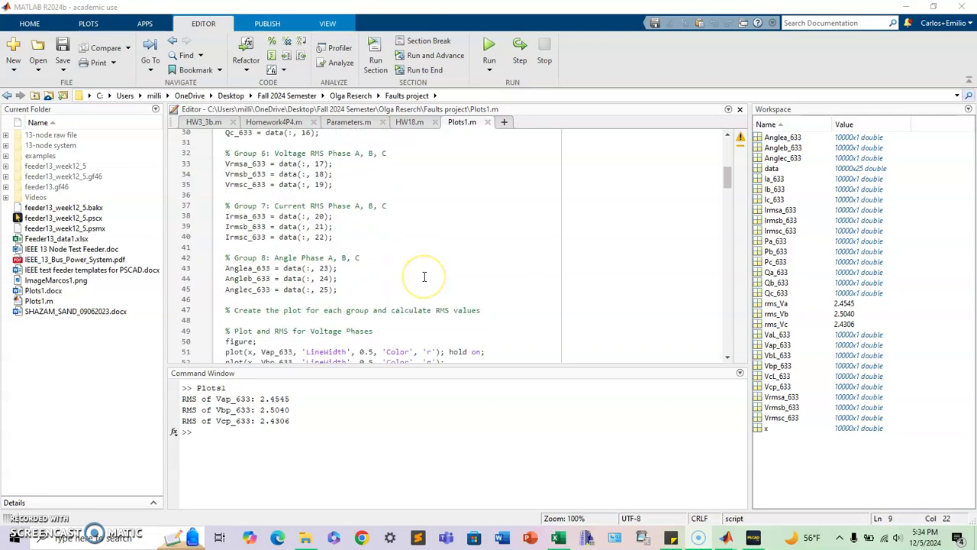
scroll(286, 240, down, 2)
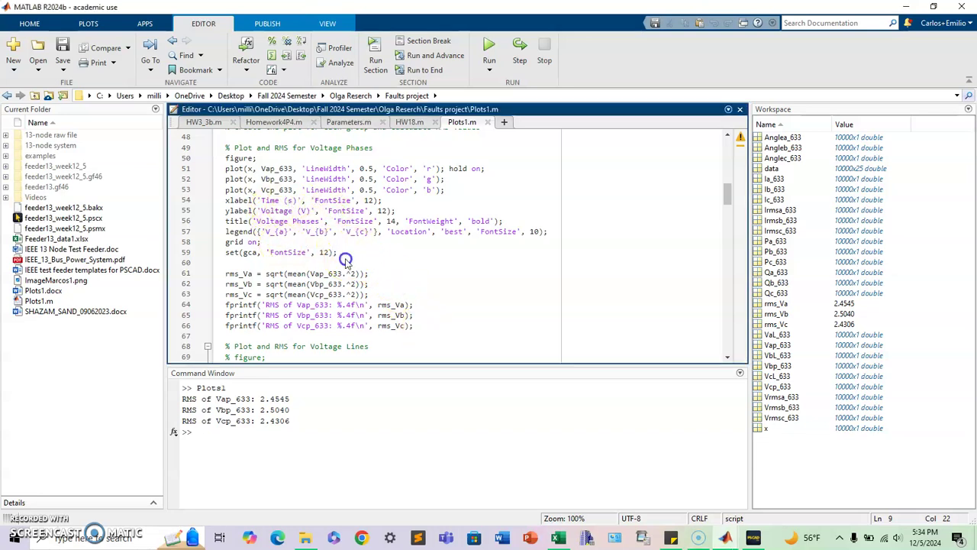
drag(347, 254, 227, 223)
click(293, 243)
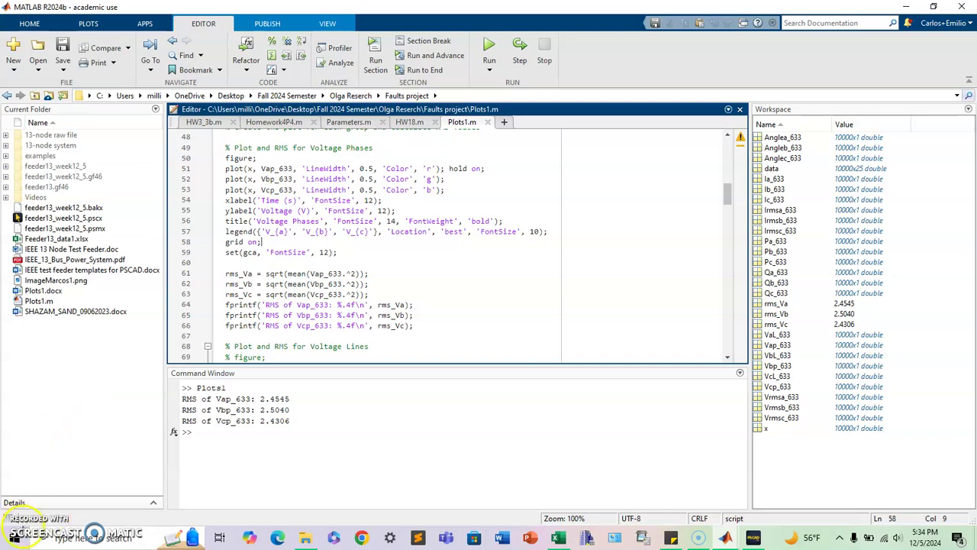
Inspect the Voltage Phases figure plotting Va, Vb and Vc over 2.5–3 s
key(alt+Tab)
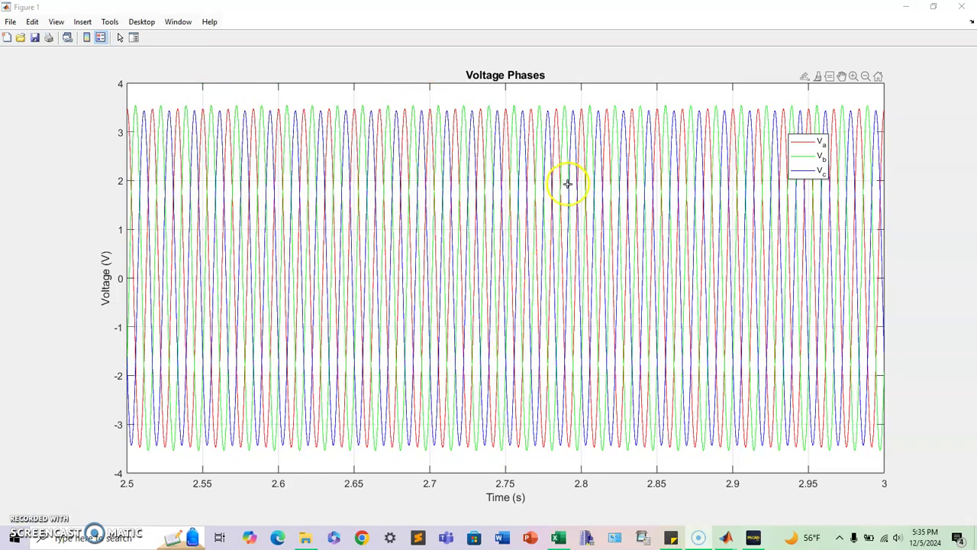
mouse_move(543, 208)
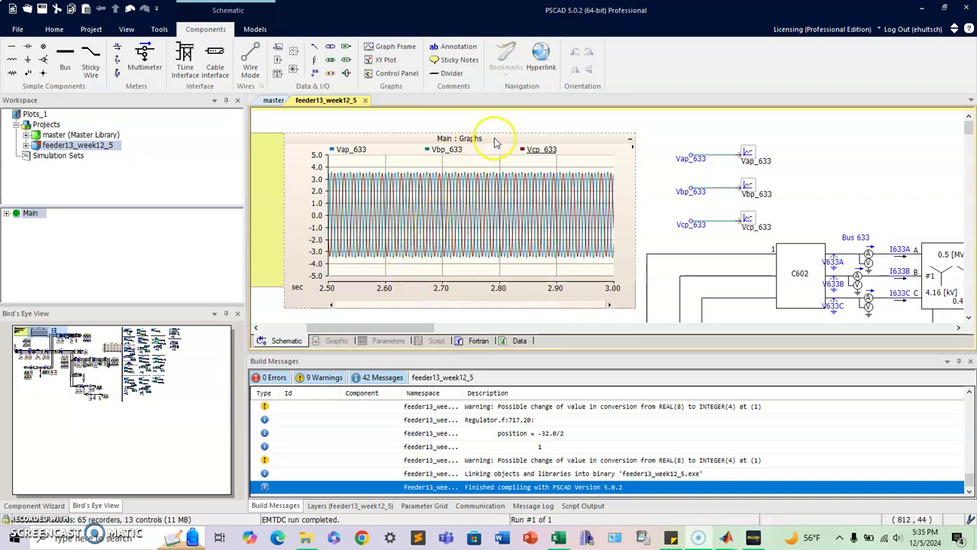
click(541, 146)
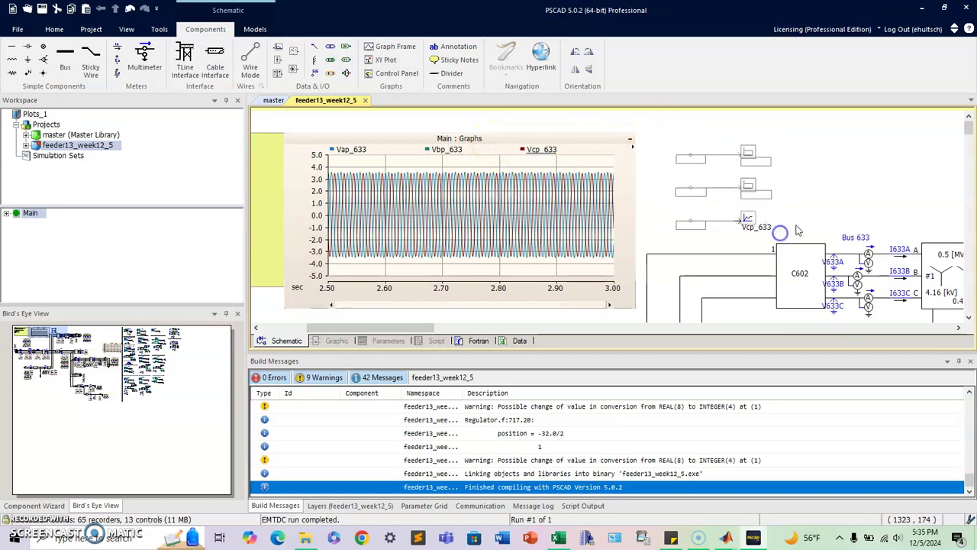
click(822, 206)
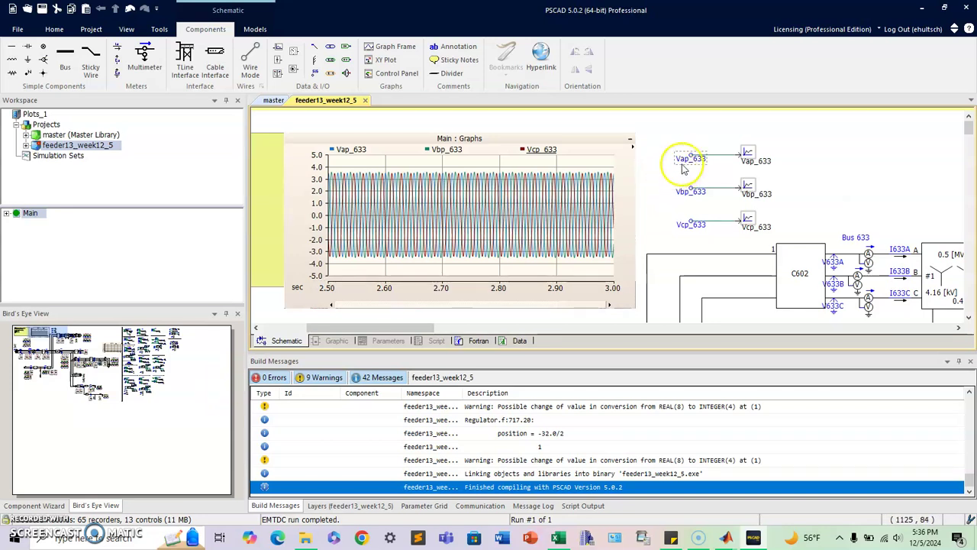
mouse_move(691, 165)
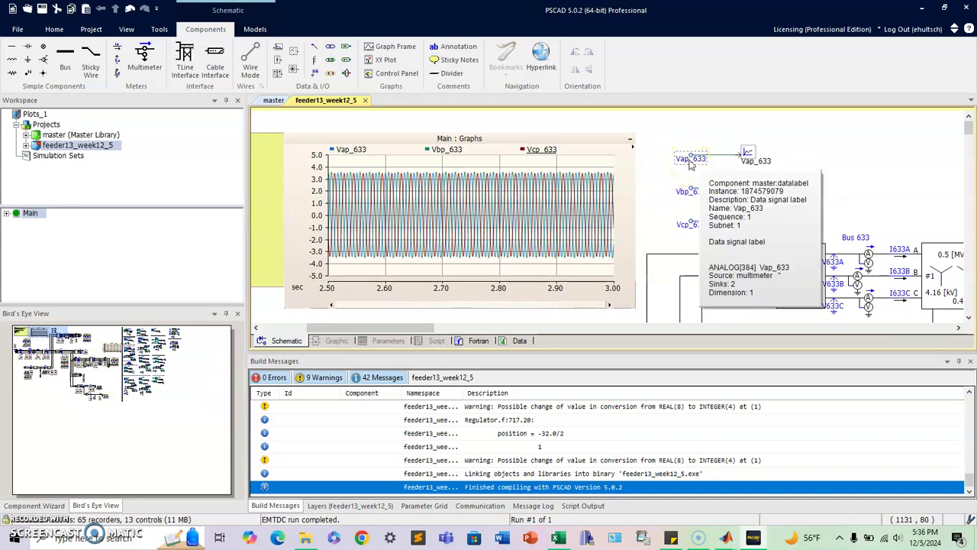
double_click(691, 160)
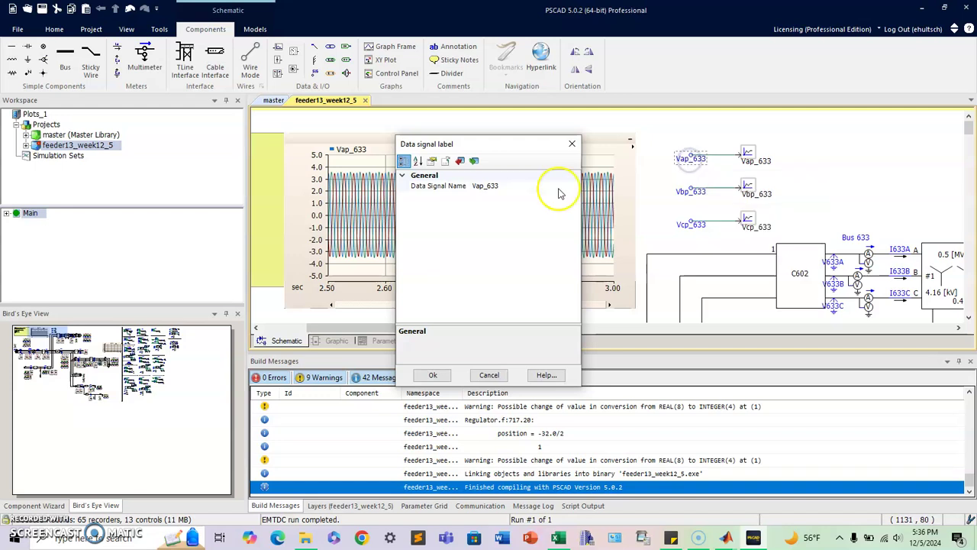
click(429, 373)
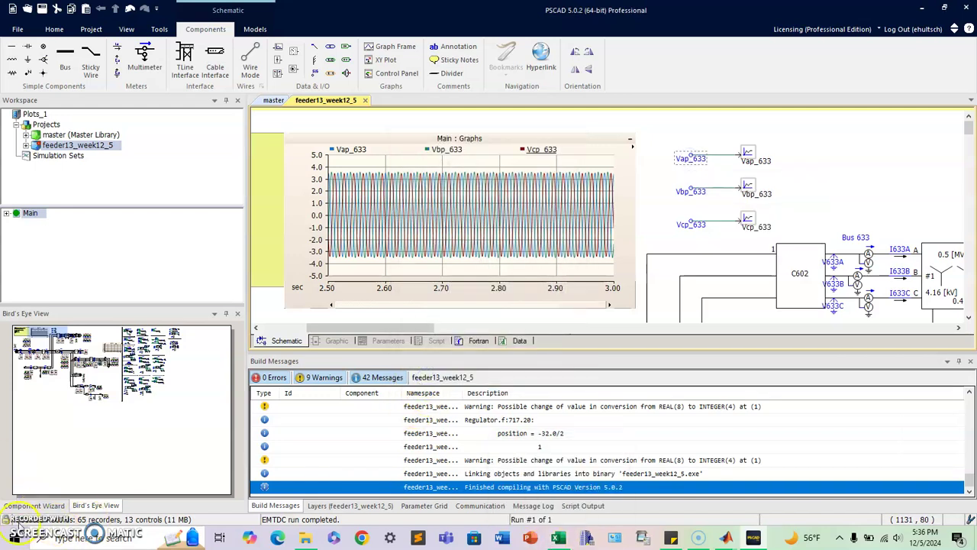
In Feeder13_data1, review the 633 column headings Vap_633, VbL_633, Ib_633, Pa_633, Pc_633 and Vrmsa_633
key(alt+Tab)
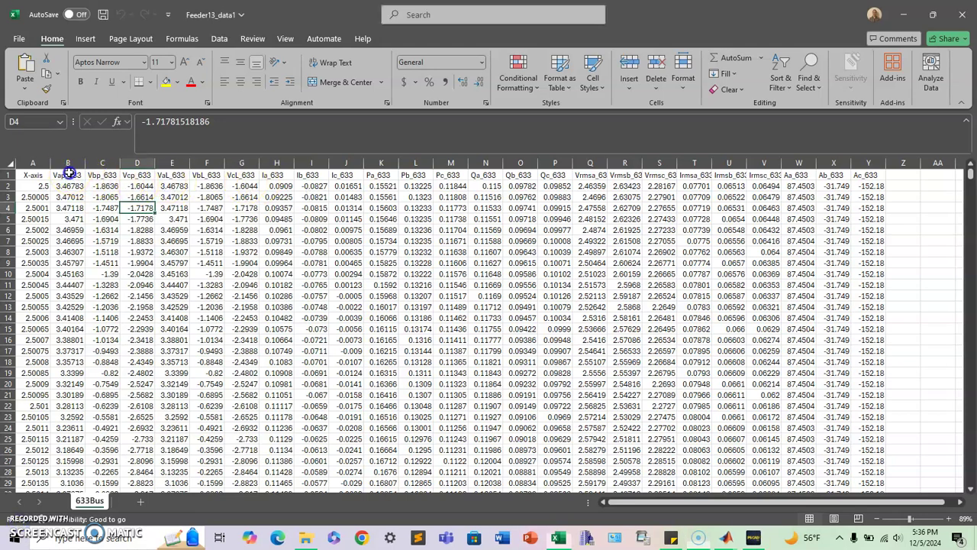
click(68, 173)
click(211, 175)
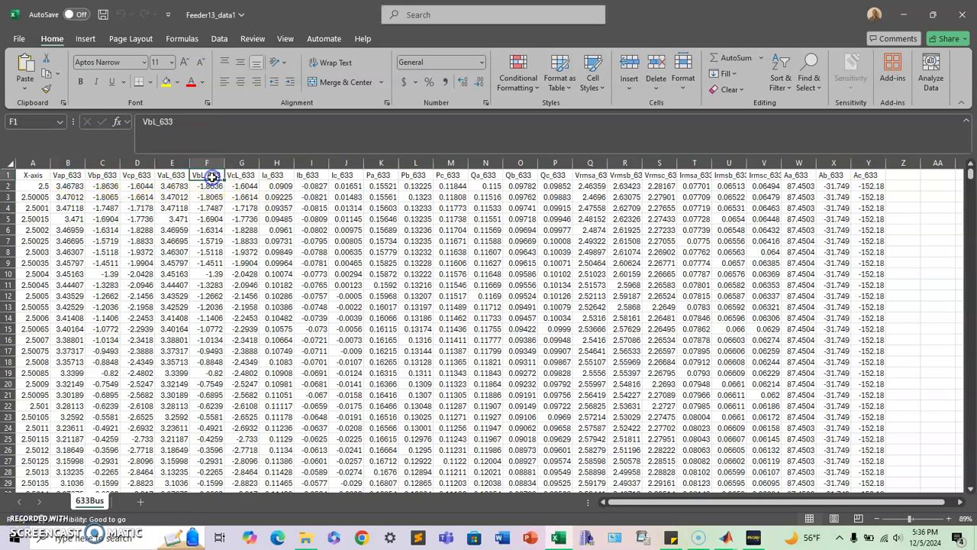
click(313, 175)
click(381, 175)
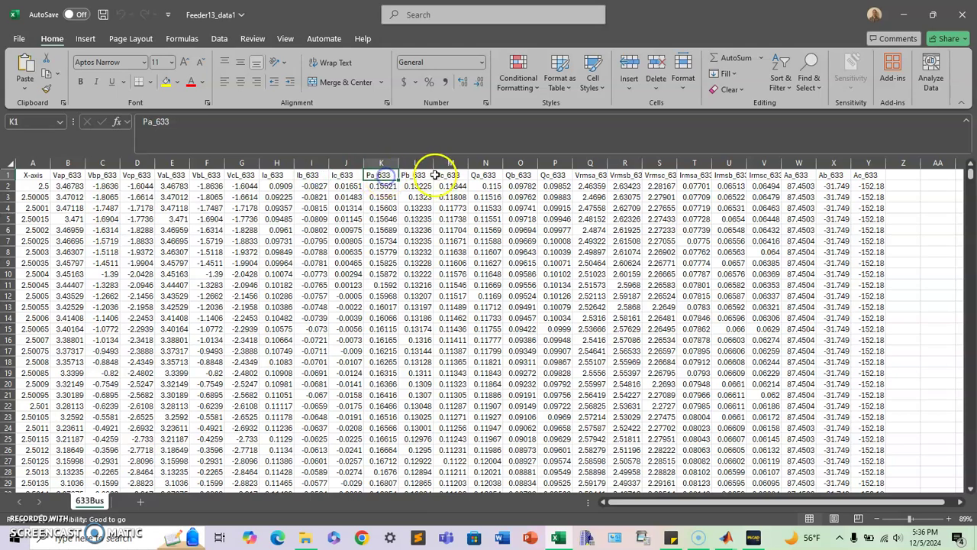
click(454, 175)
click(589, 174)
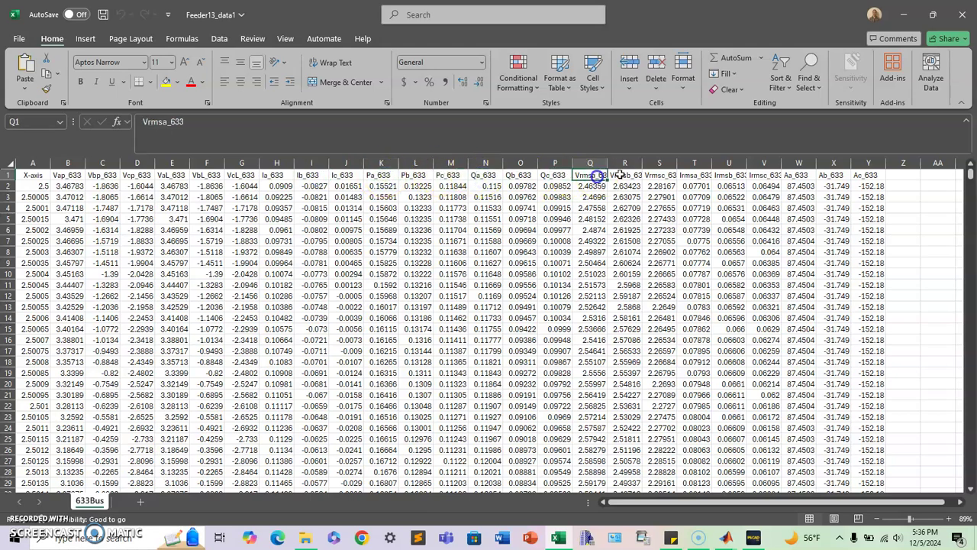
Check column U's first value and the Ab_633 heading, then save the workbook to this PC
click(726, 183)
click(823, 177)
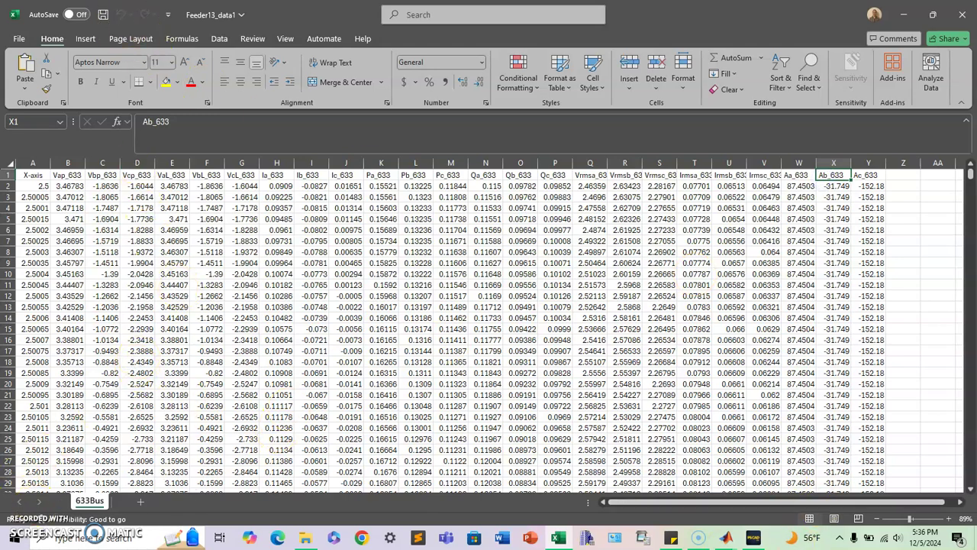
click(103, 15)
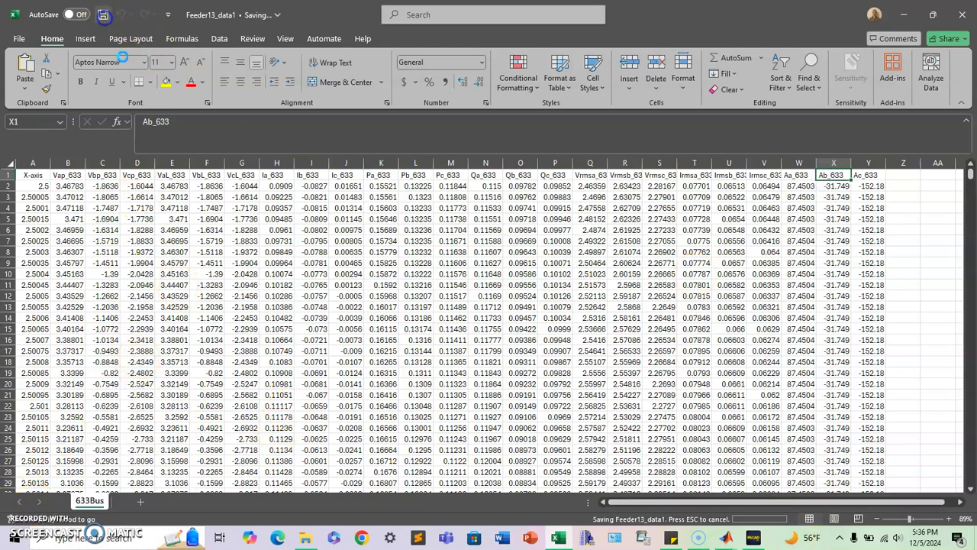
Back in MATLAB, scroll the script and redisplay the Va, Vb, Vc Voltage Phases plot for 2.5–3 s
click(726, 537)
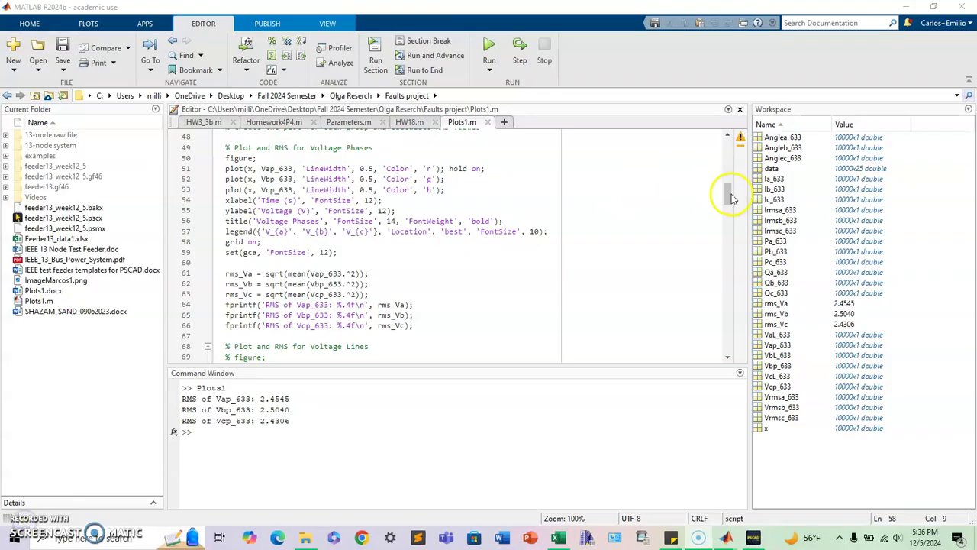
drag(730, 197, 733, 150)
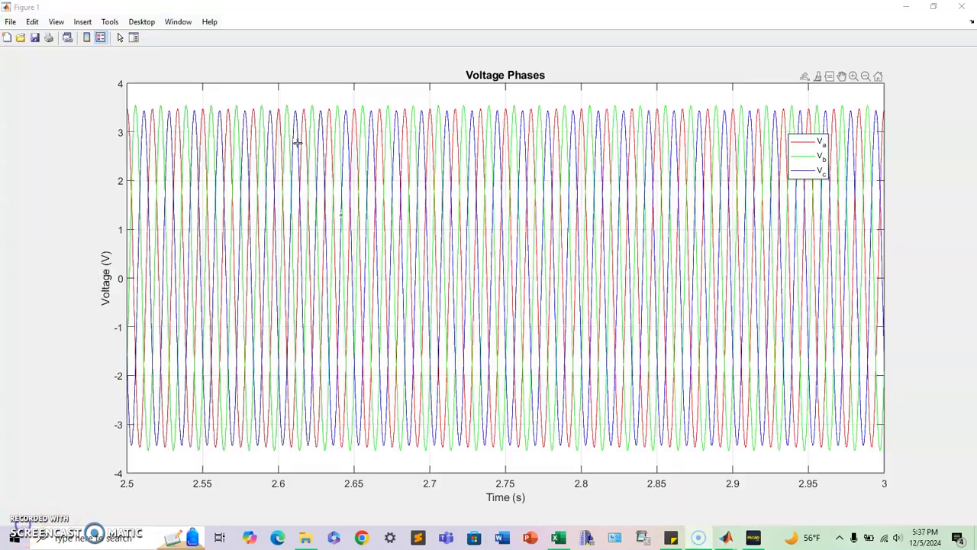
drag(348, 109, 531, 111)
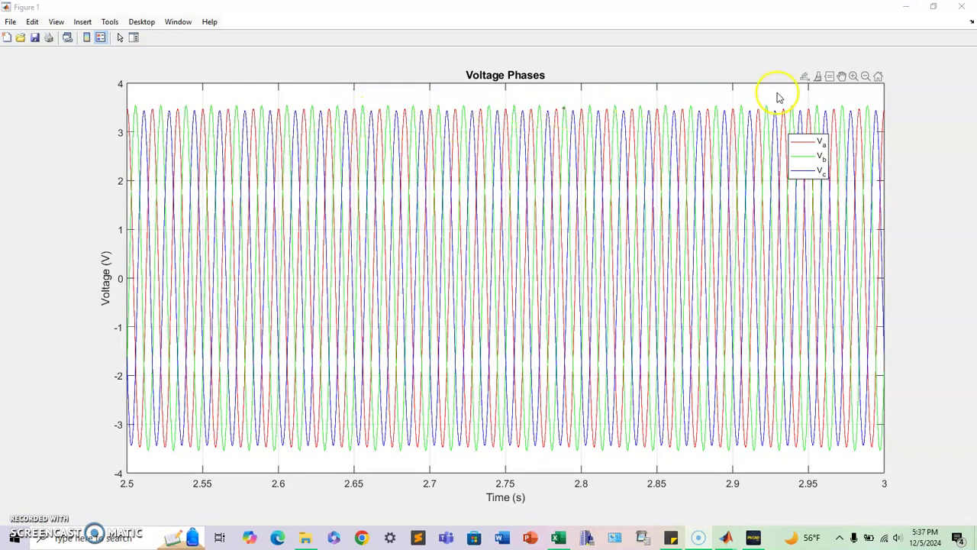